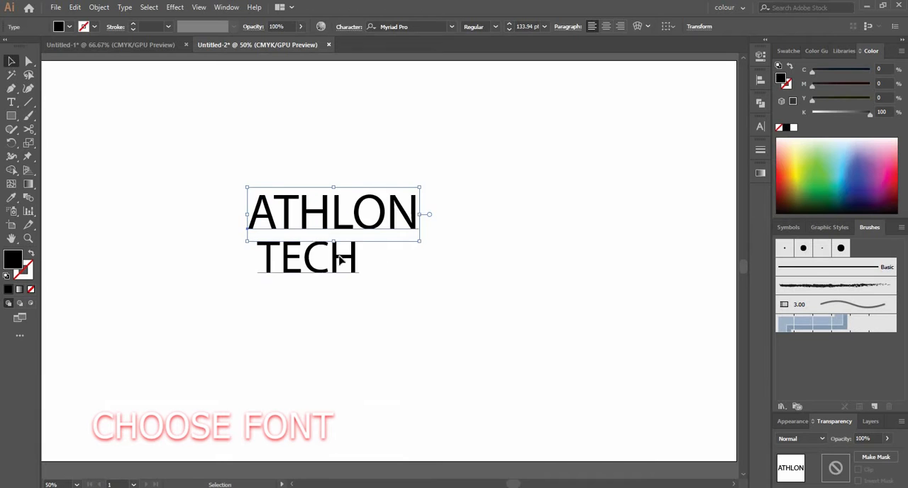
Step: Move the words ATHLON and TECH apart and set ATHLON in the Rapier Zero font
drag(345, 260, 369, 260)
click(380, 214)
drag(287, 204, 161, 185)
click(452, 27)
scroll(567, 325, down, 7)
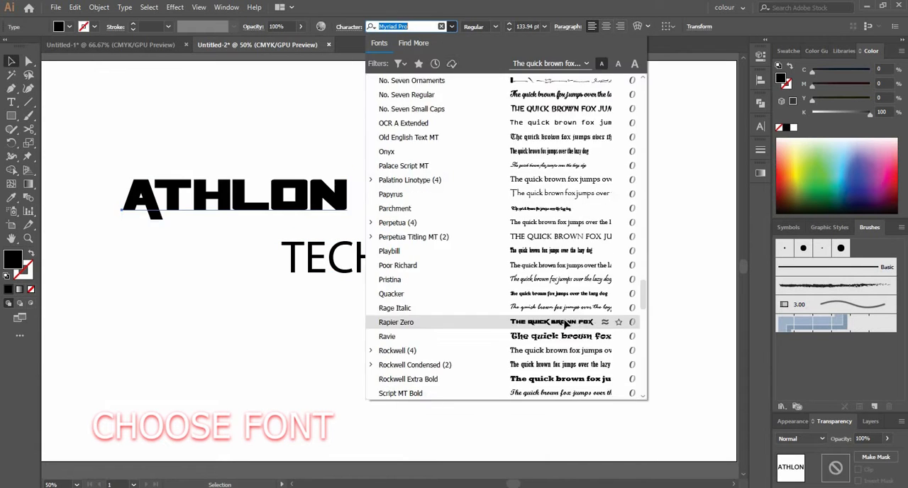
click(568, 324)
Step: Reposition ATHLON above TECH and copy its font style onto TECH with the Eyedropper tool
drag(294, 198, 378, 199)
click(357, 272)
key(i)
click(360, 203)
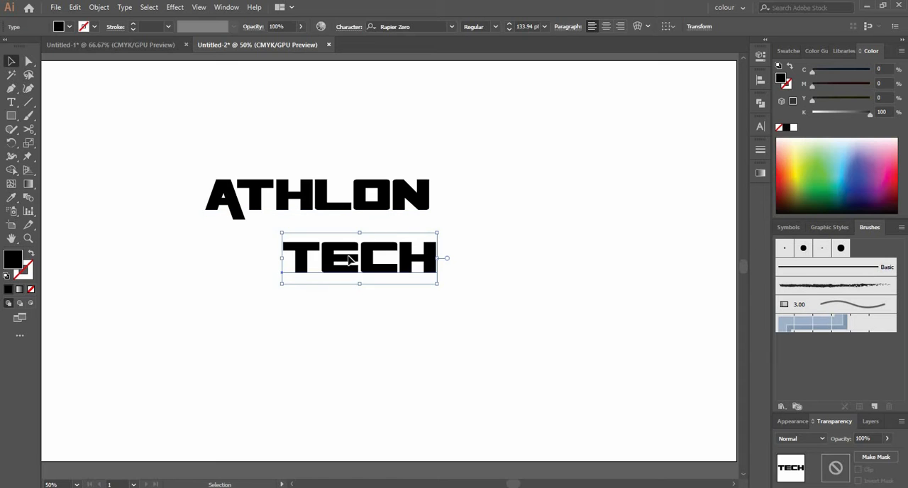
Step: Enlarge ATHLON to about 168 pt and place TECH close beneath it, roughly centred
drag(349, 259, 314, 255)
click(424, 210)
drag(430, 213, 459, 227)
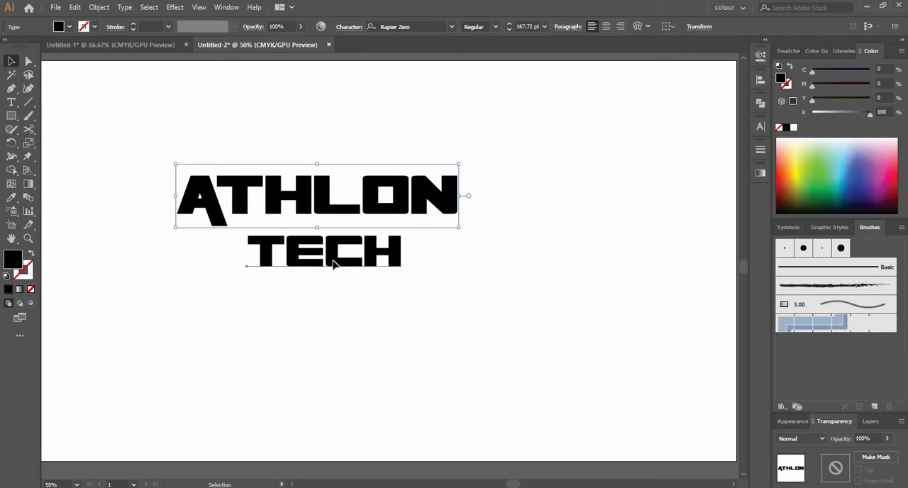
drag(349, 249, 346, 235)
click(336, 282)
Step: Apply Expand Appearance to both words and move the lettering further down and right on the artboard
click(100, 7)
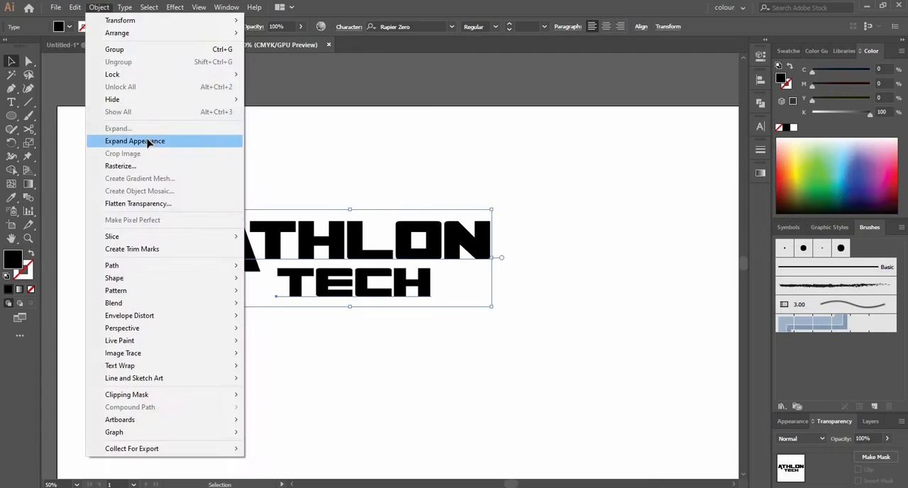
click(135, 141)
click(270, 239)
drag(270, 239, 376, 279)
click(285, 341)
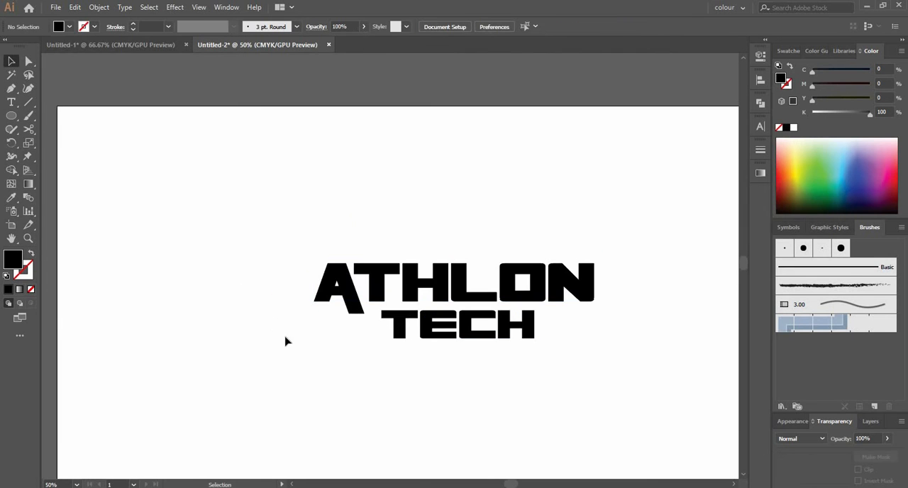
Step: Draw an unfilled, black-stroked upright ellipse about 377 by 726 px over the start of the lettering
click(31, 256)
mouse_move(257, 171)
mouse_down()
mouse_move(265, 204)
mouse_move(416, 403)
mouse_move(396, 441)
mouse_up()
key(v)
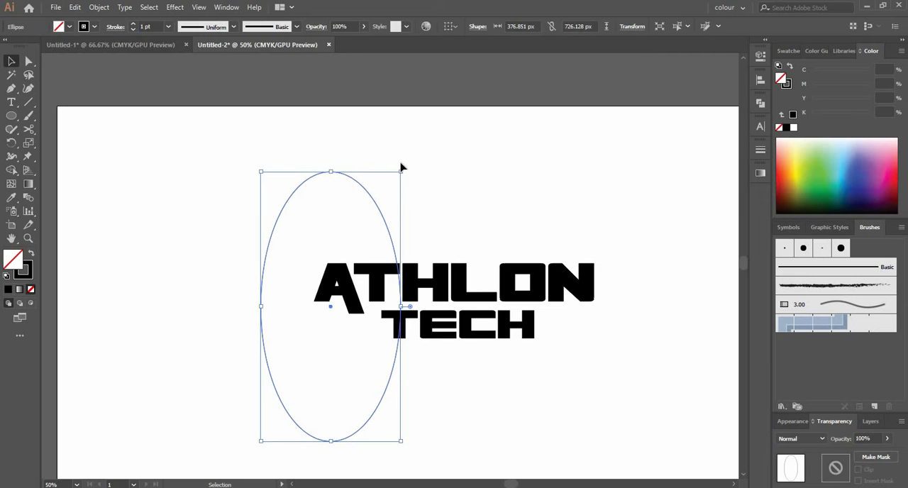
Step: Tilt the ellipse to a shallow upward slant, scale it to about 394 by 759 px and centre it around the lettering
drag(400, 167, 596, 243)
drag(630, 302, 561, 263)
drag(310, 262, 293, 257)
drag(560, 223, 553, 223)
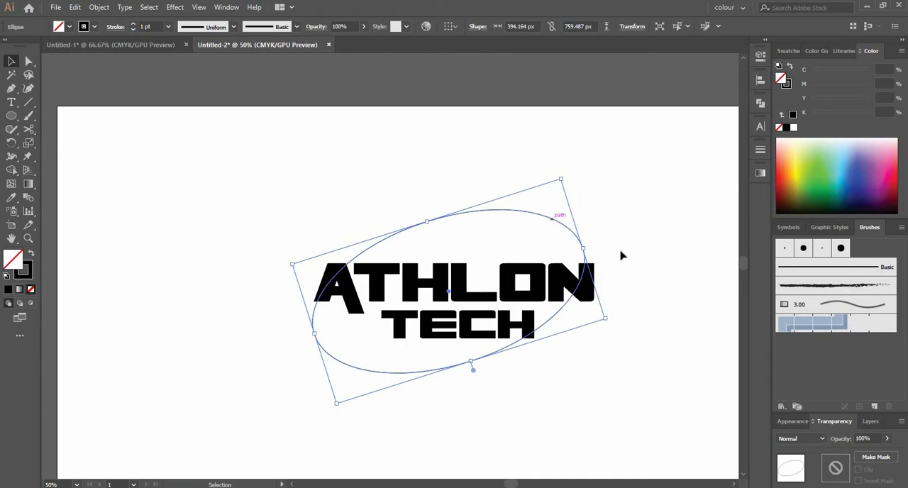
drag(584, 259, 600, 253)
scroll(558, 267, up, 1)
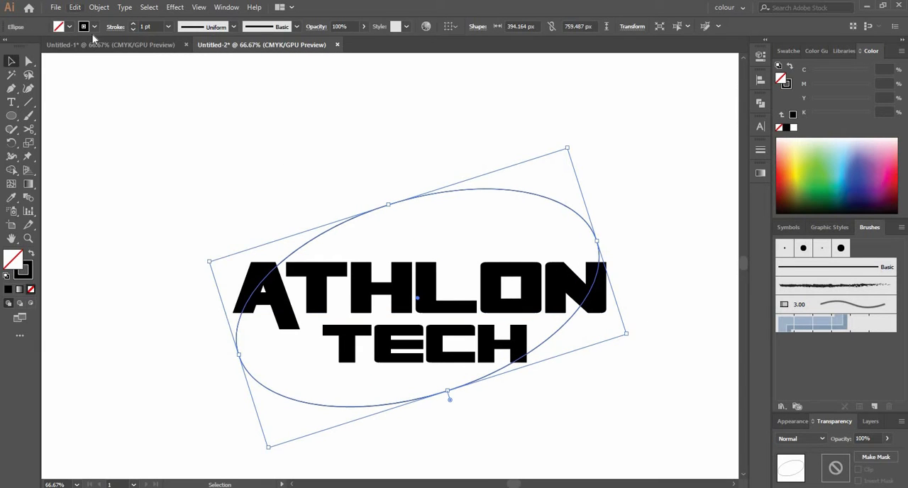
Step: Copy the tilted ellipse, paste it in place and shrink the copy to about 387 by 693 px
click(74, 7)
click(92, 62)
click(74, 7)
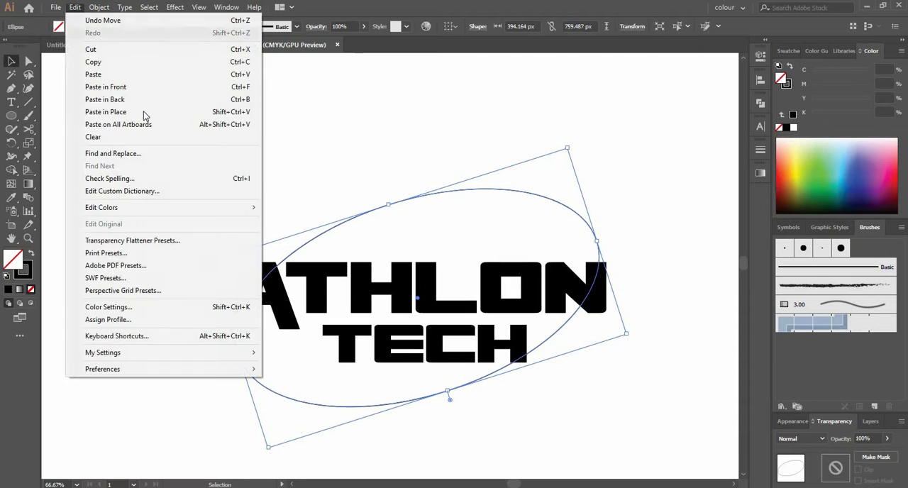
click(143, 111)
drag(627, 334, 594, 341)
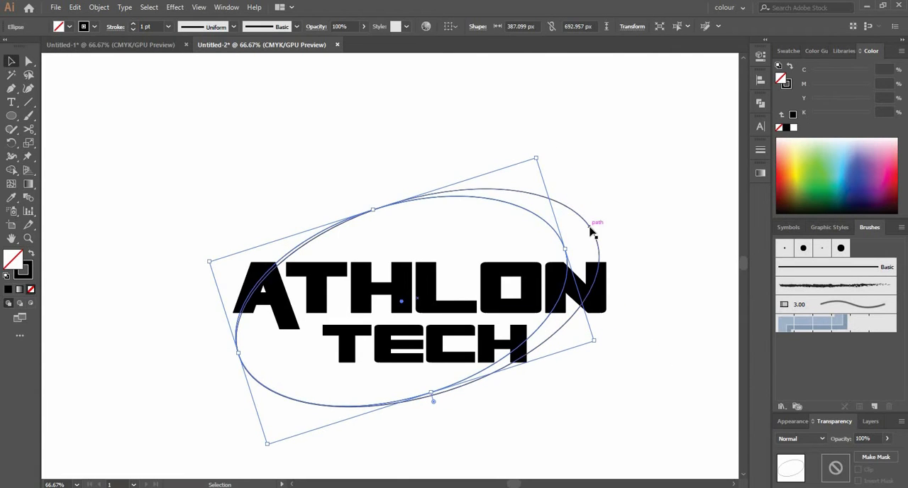
Step: Copy the outer ellipse, paste it in place and shrink the new copy to about 383 by 678 px, just inside the second ellipse
click(590, 227)
right_click(590, 228)
click(73, 9)
click(73, 9)
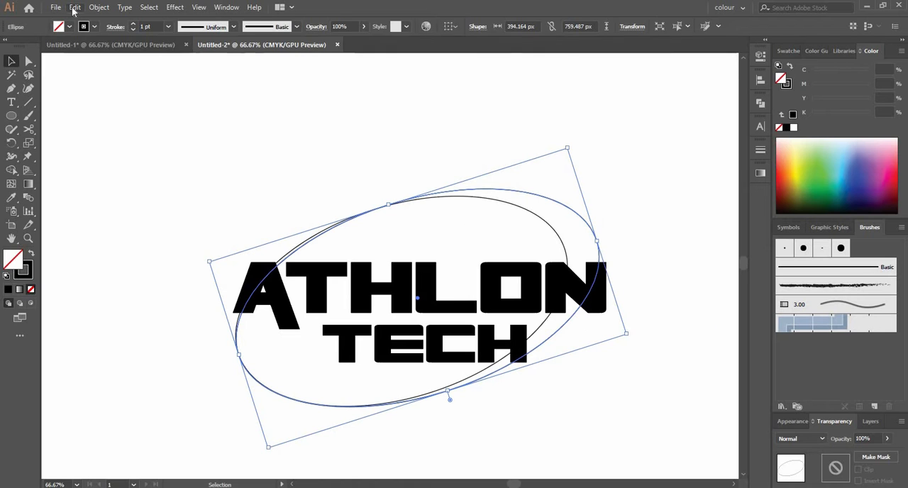
click(73, 10)
click(116, 63)
click(76, 7)
click(128, 112)
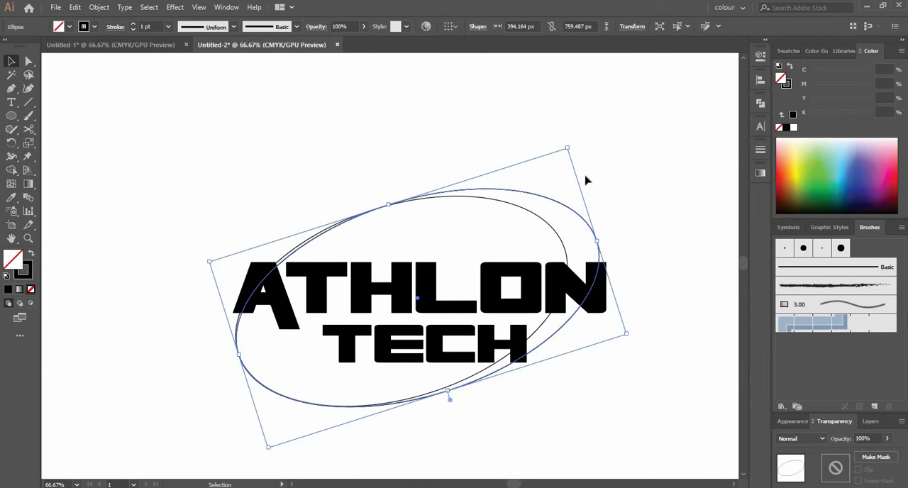
drag(598, 243, 563, 252)
drag(533, 161, 531, 166)
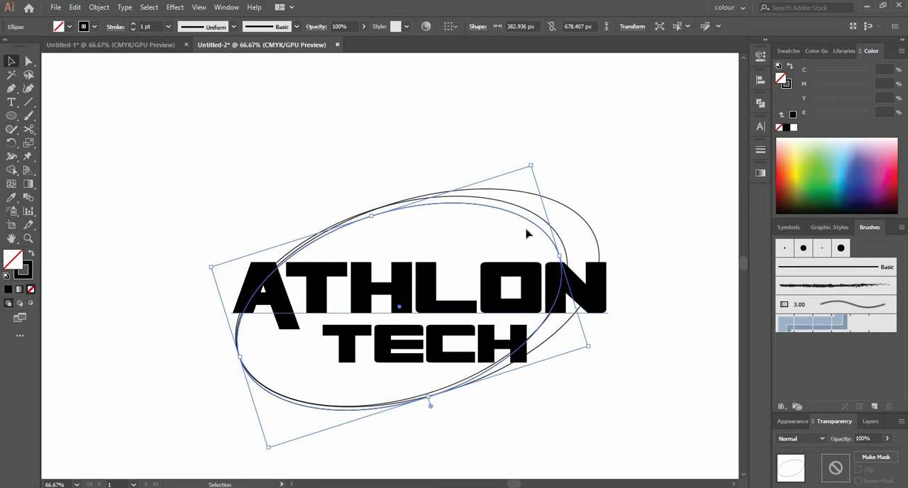
Step: Duplicate the third ellipse in place and shrink the copy to about 354 by 632 px to form the innermost ring
click(75, 7)
click(100, 62)
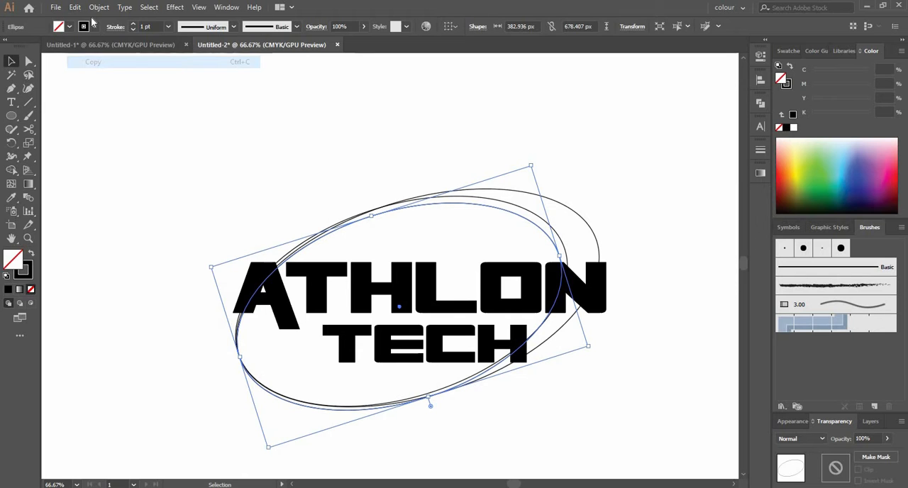
click(75, 7)
click(128, 112)
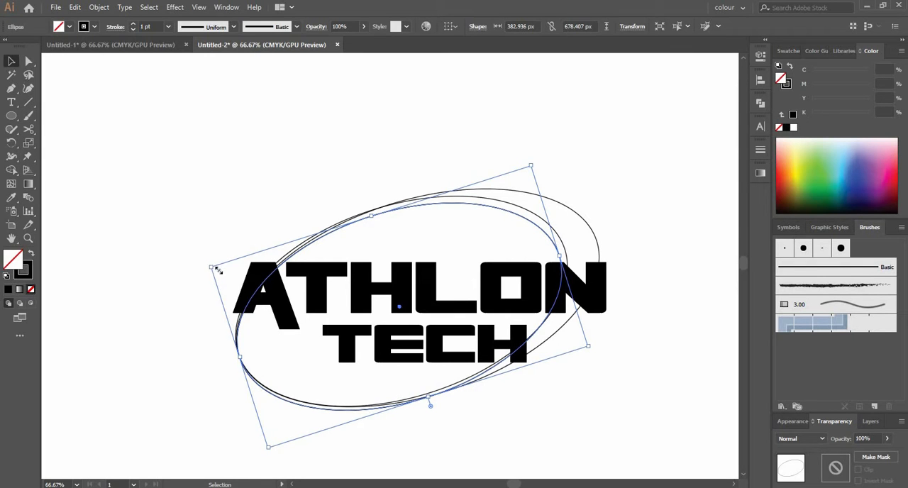
drag(218, 270, 237, 274)
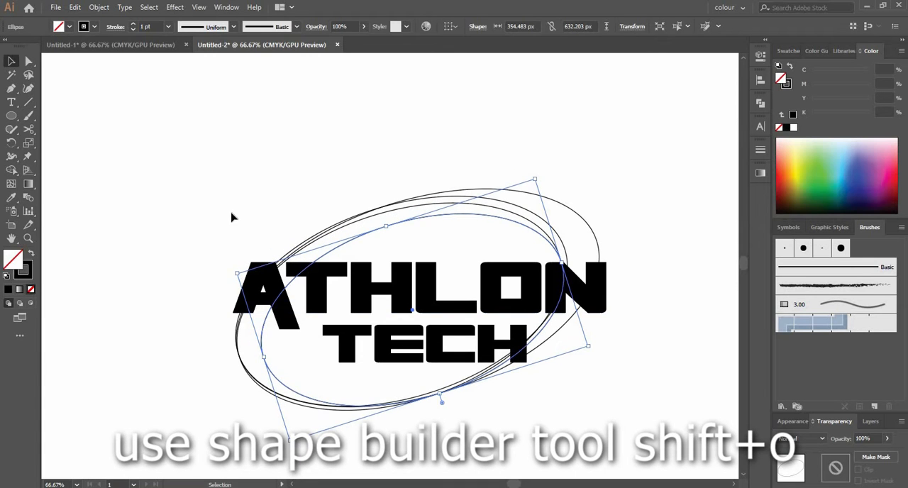
Step: Draw a straight horizontal line with the Pen tool across the ellipses, just above ATHLON
click(233, 227)
key(p)
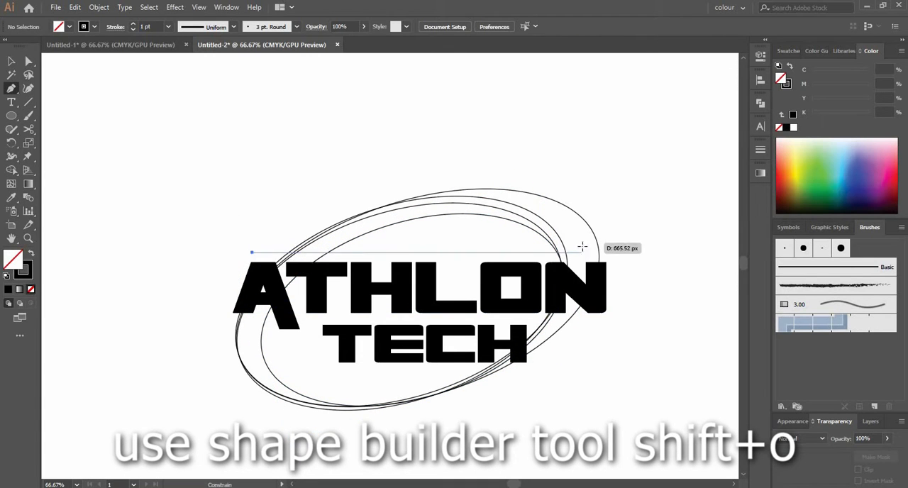
click(605, 251)
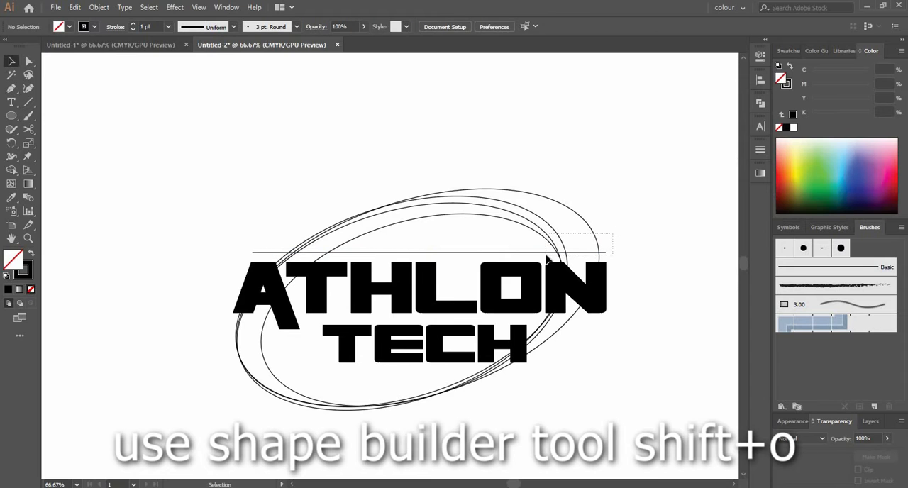
Step: Select all artwork and use the Shape Builder tool to fill the outer upper crescent orange and the inner one green
key(ctrl+a)
key(shift+m)
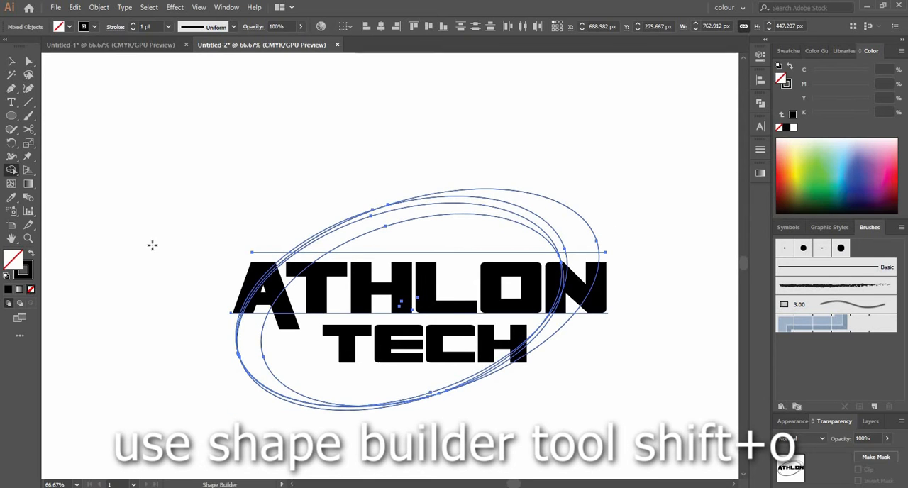
click(786, 173)
click(580, 232)
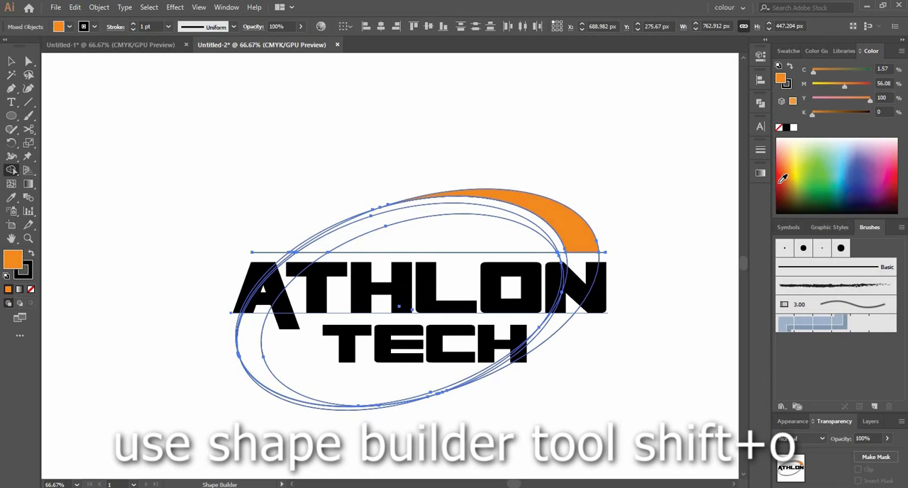
click(823, 174)
click(426, 208)
key(v)
click(364, 192)
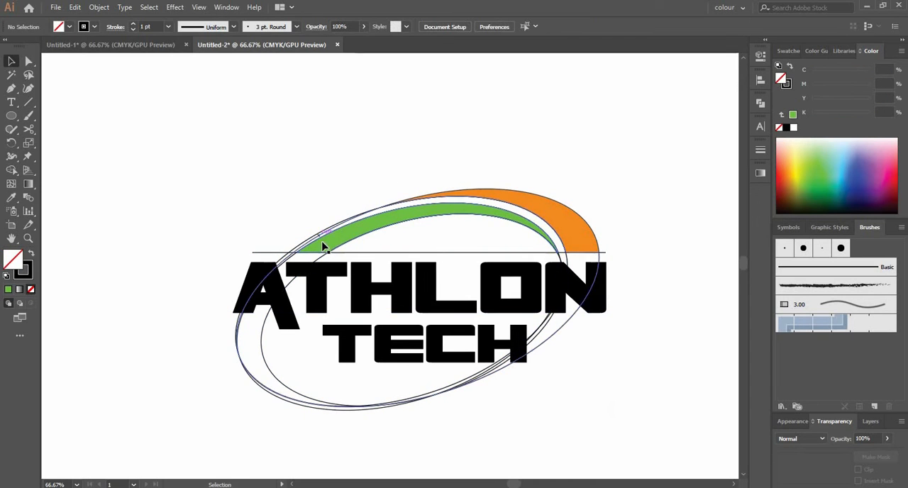
Step: Delete the leftover ellipse outlines and line pieces around the two crescents, keeping ATHLON in its original position
drag(290, 366, 291, 366)
key(Delete)
drag(397, 249, 401, 252)
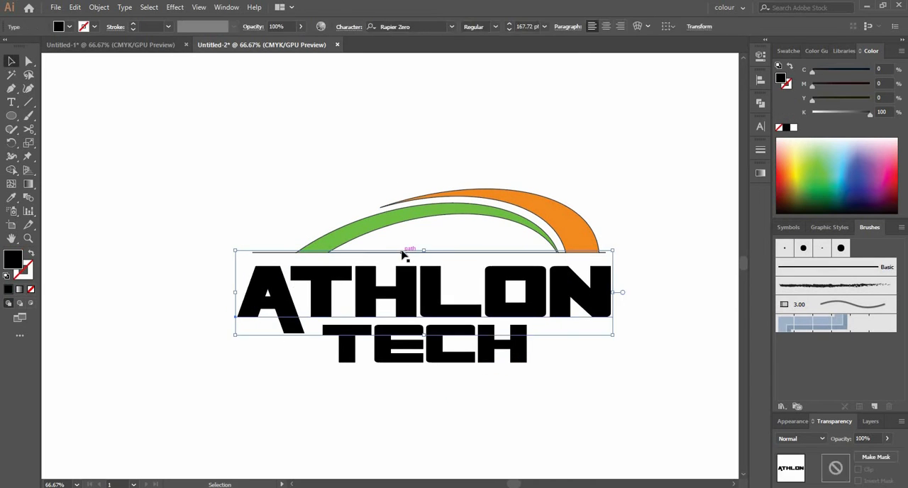
key(ctrl+z)
click(283, 241)
scroll(279, 251, up, 2)
click(279, 254)
key(Delete)
click(412, 255)
key(Delete)
scroll(508, 246, right, 5)
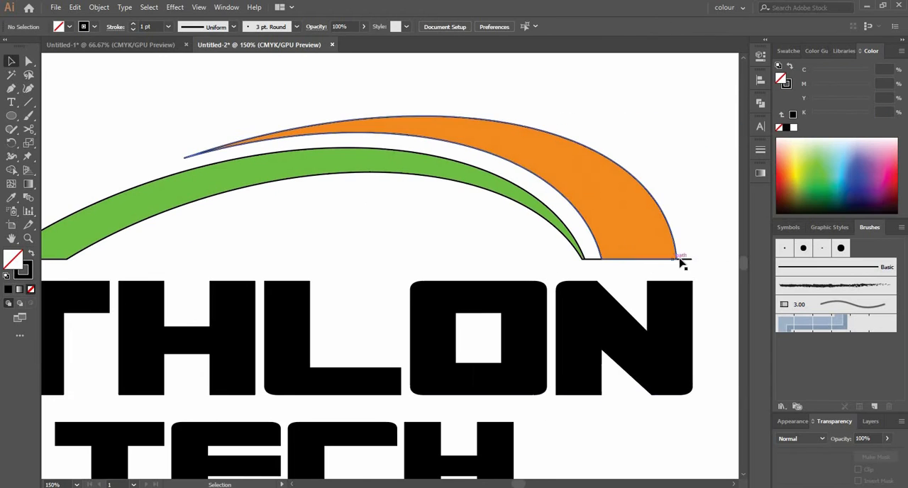
drag(267, 264, 354, 258)
Step: Remove the black stroke from the green and orange crescents
click(365, 156)
shift+click(380, 126)
click(28, 274)
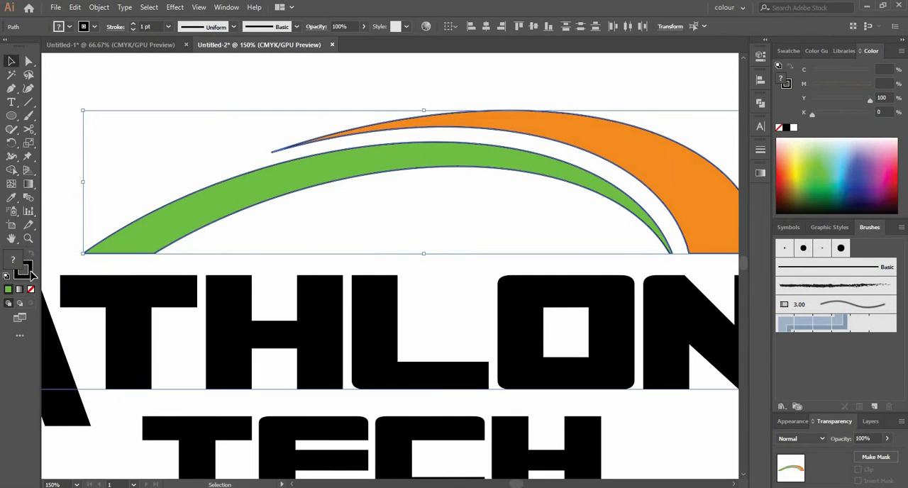
click(31, 289)
click(111, 192)
scroll(488, 159, down, 1)
scroll(634, 300, down, 2)
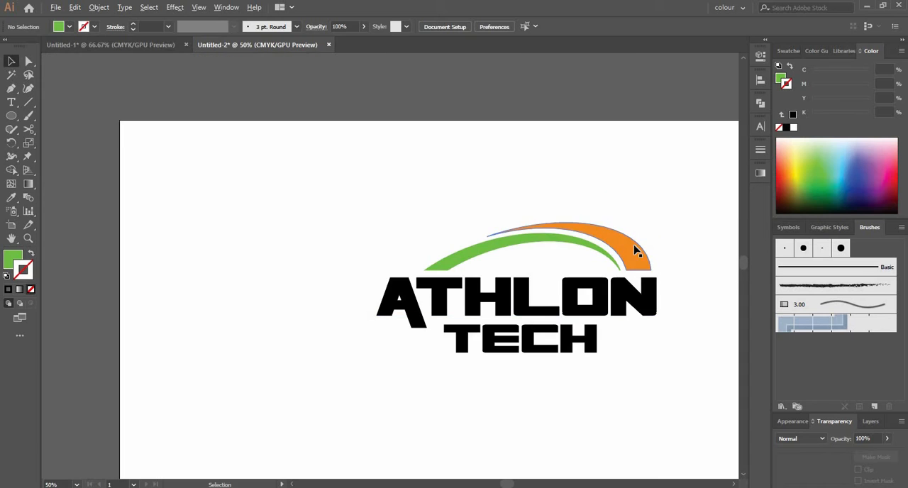
Step: Create a copy of both crescents reflected across the horizontal axis and move it down below TECH
click(468, 254)
right_click(468, 253)
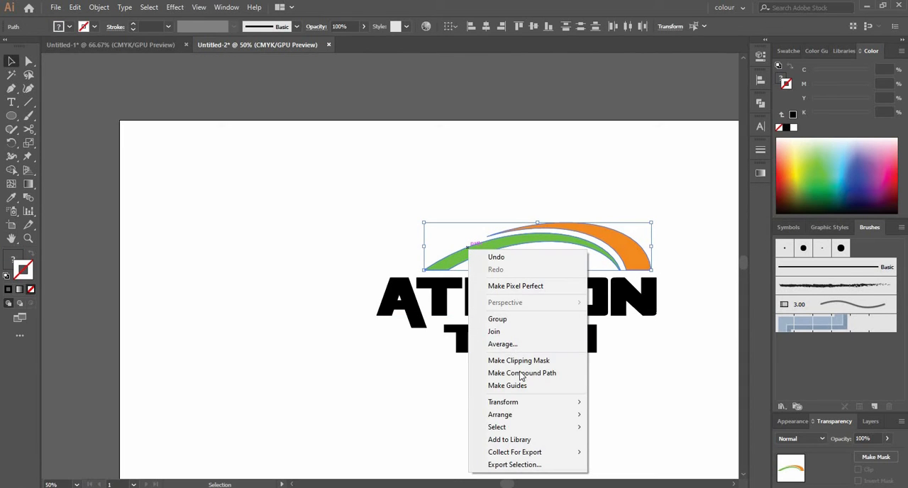
mouse_move(511, 402)
click(639, 441)
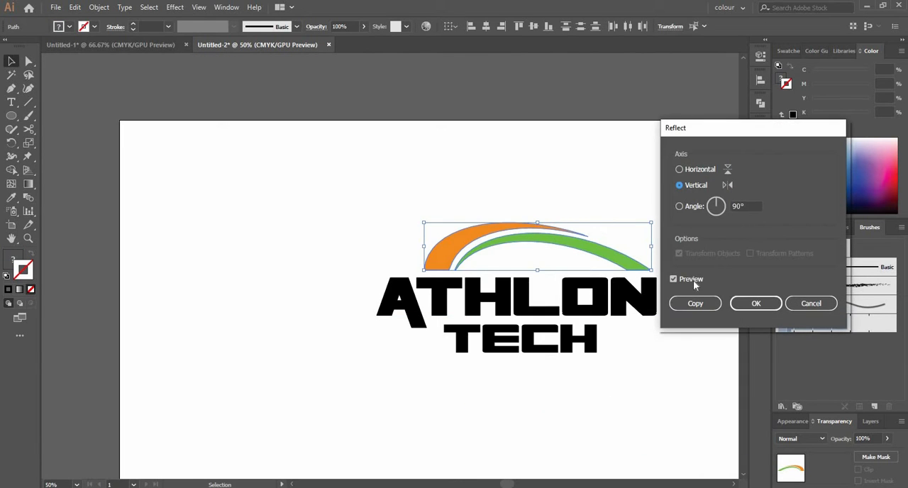
click(681, 169)
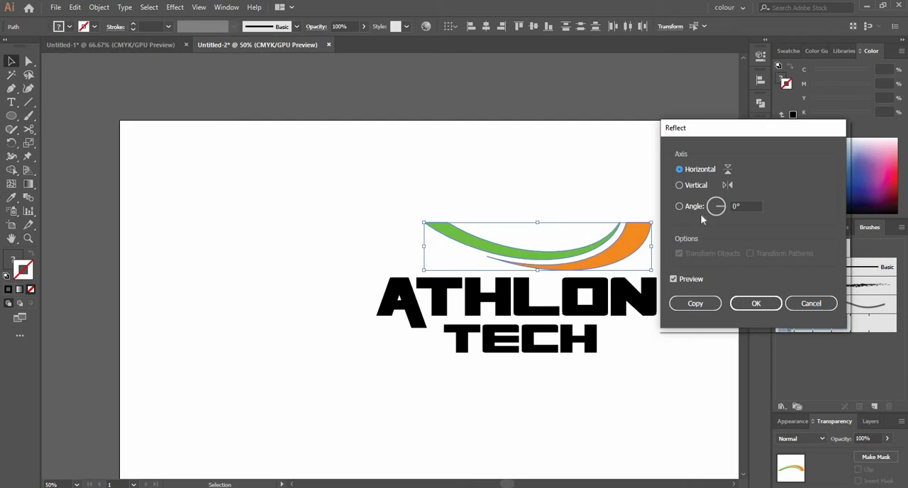
click(711, 303)
key(shift+Down)
key(shift+Down)
key(shift+Down)
key(shift+Down)
key(shift+Down)
key(shift+Down)
key(shift+Down)
key(shift+Down)
key(shift+Down)
key(shift+Down)
key(shift+Down)
key(shift+Down)
key(shift+Down)
key(shift+Down)
key(shift+Down)
key(shift+Down)
key(shift+Down)
key(shift+Down)
key(shift+Down)
key(shift+Down)
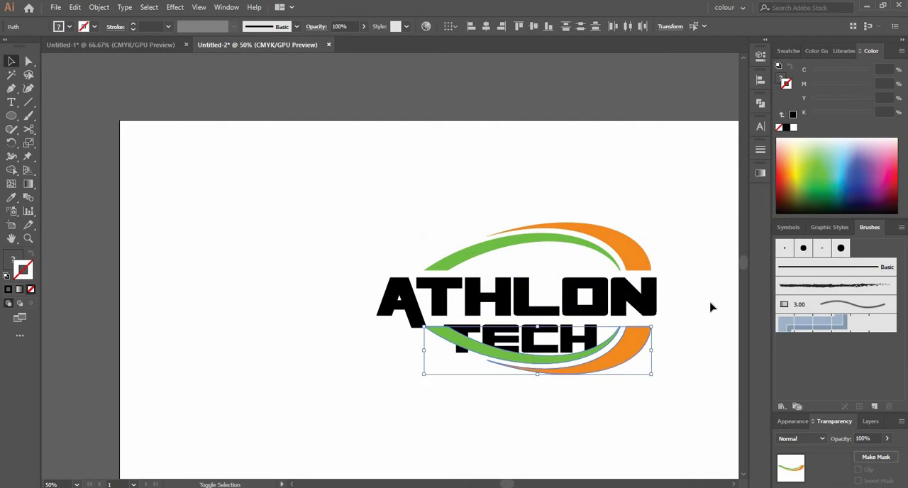
Step: Reflect the lower crescent pair across the vertical axis
right_click(627, 382)
mouse_move(642, 308)
click(744, 351)
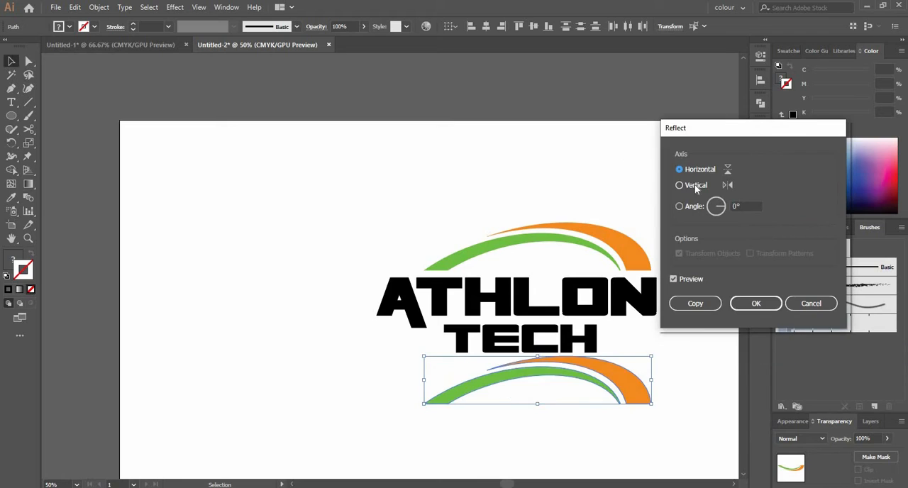
click(695, 185)
click(744, 309)
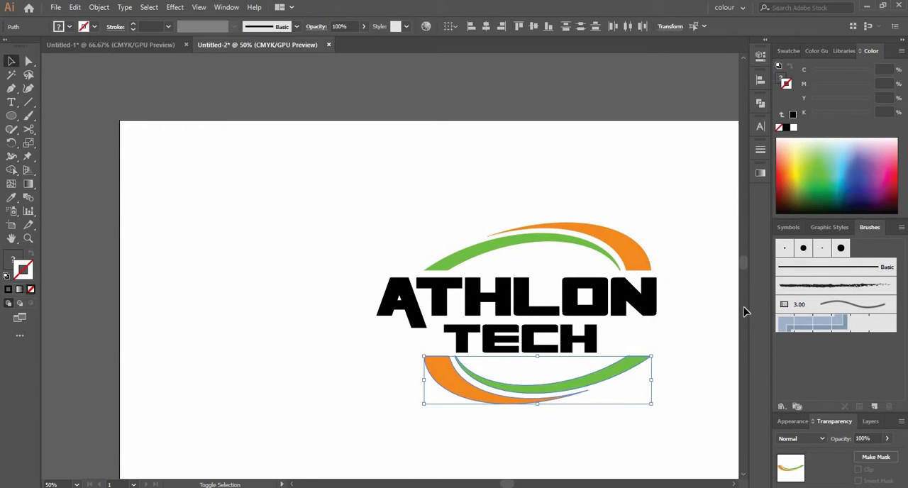
Step: Nudge the lower crescent pair to the left beneath the lettering
key(shift+Left)
key(shift+Left)
key(shift+Left)
key(shift+Left)
key(shift+Left)
key(shift+Left)
key(shift+Left)
key(shift+Left)
key(shift+Left)
key(shift+Left)
key(shift+Left)
key(shift+Left)
key(shift+Left)
key(shift+Left)
key(Right)
key(Right)
key(Right)
key(Right)
key(Right)
key(Right)
key(Right)
key(Right)
key(Right)
key(Right)
key(Right)
key(Right)
key(Right)
key(Right)
key(Right)
key(Right)
key(Right)
Step: Stretch the upper crescent pair slightly wider and nudge it into place above ATHLON
click(657, 236)
drag(620, 232, 486, 255)
click(529, 234)
click(536, 226)
key(shift+Up)
key(shift+Left)
key(shift+Down)
key(shift+Up)
key(shift+Right)
Step: Shift the lower crescent pair to the right and up, closer to the lettering
drag(486, 400, 400, 376)
key(shift+Right)
key(shift+Right)
key(shift+Right)
key(shift+Right)
key(shift+Right)
key(shift+Right)
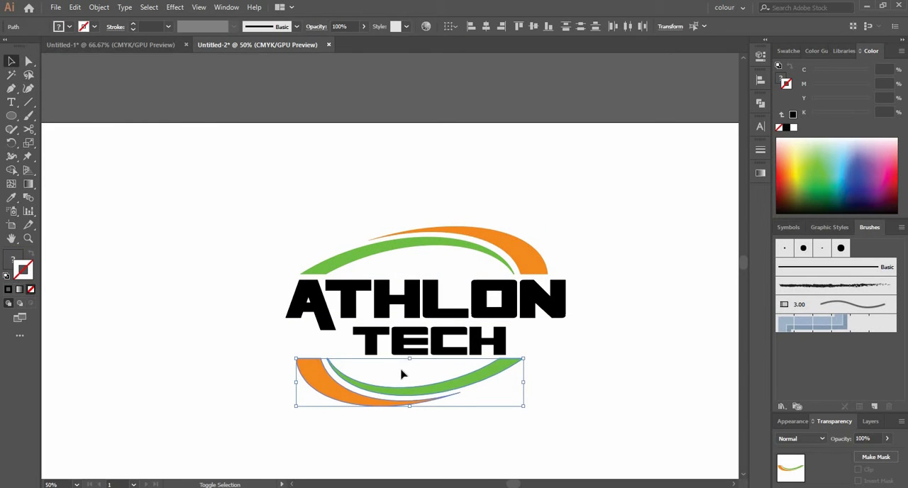
key(shift+Up)
key(shift+Up)
Step: Scale TECH down to about 78 pt and stretch it slightly wider between ATHLON and the lower crescents
click(478, 327)
click(483, 341)
drag(507, 319, 497, 329)
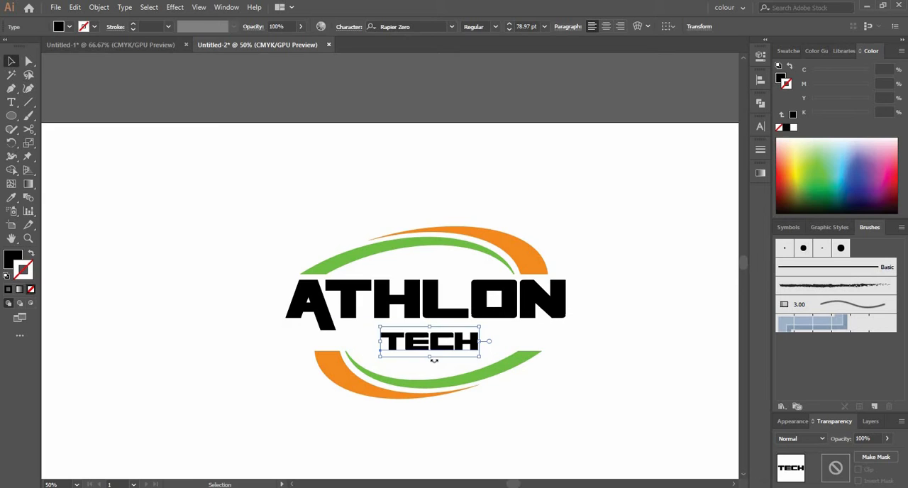
drag(431, 358, 431, 360)
drag(380, 345, 376, 347)
drag(431, 359, 430, 355)
click(431, 361)
click(431, 347)
drag(484, 327, 488, 325)
Step: Nudge TECH up and to the left so it sits close beneath ATHLON
key(shift+Up)
key(shift+Up)
key(shift+Left)
key(shift+Left)
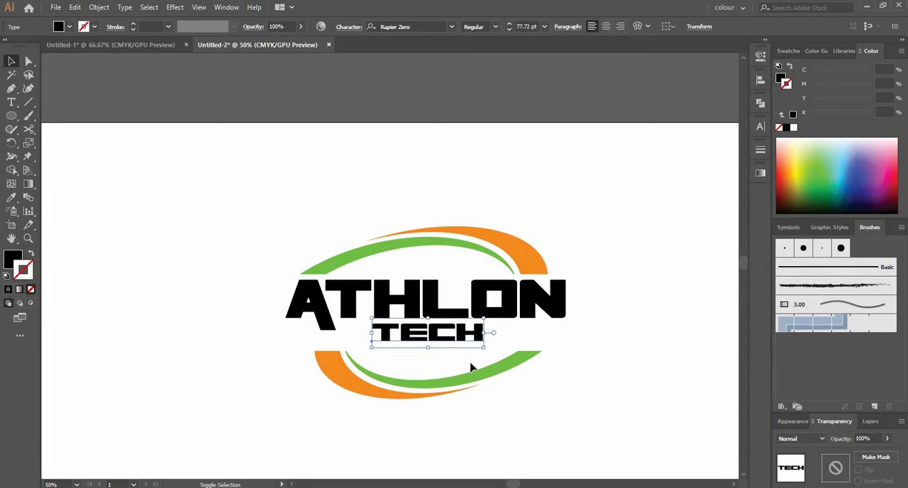
key(shift+Up)
click(442, 430)
key(ctrl+z)
Step: Select the lower crescent pair and nudge it left and up beneath TECH
drag(413, 426, 426, 375)
key(shift+Left)
key(shift+Up)
key(shift+Up)
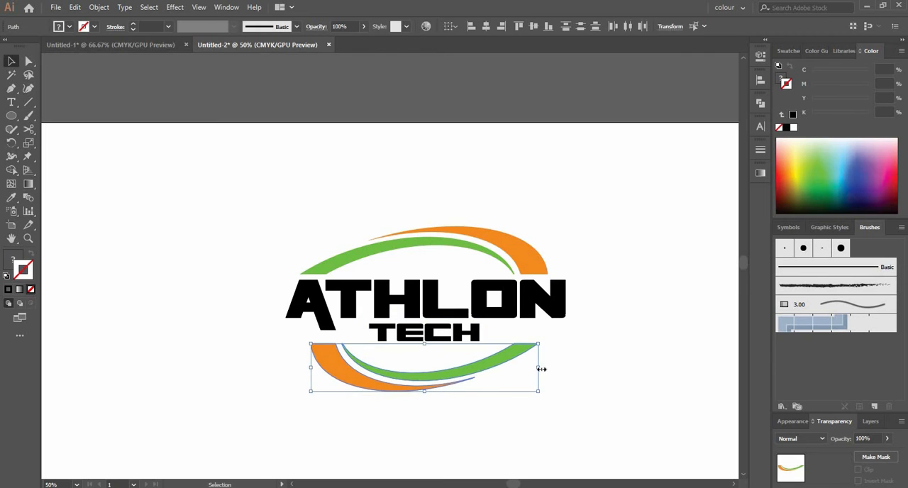
Step: Stretch the lower crescent pair slightly wider and shift it left and up beneath TECH
drag(539, 368, 545, 368)
click(497, 376)
drag(494, 382, 433, 380)
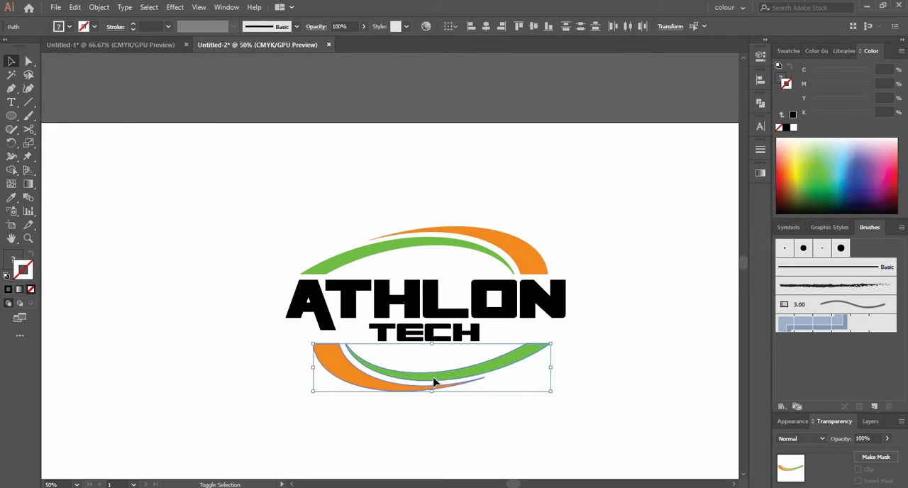
click(440, 399)
click(440, 371)
Step: Nudge the upper crescent pair right until its orange end lines up with the outer edge of the N in ATHLON
click(472, 252)
key(shift+Right)
key(shift+Right)
key(shift+Right)
key(shift+Right)
key(shift+Right)
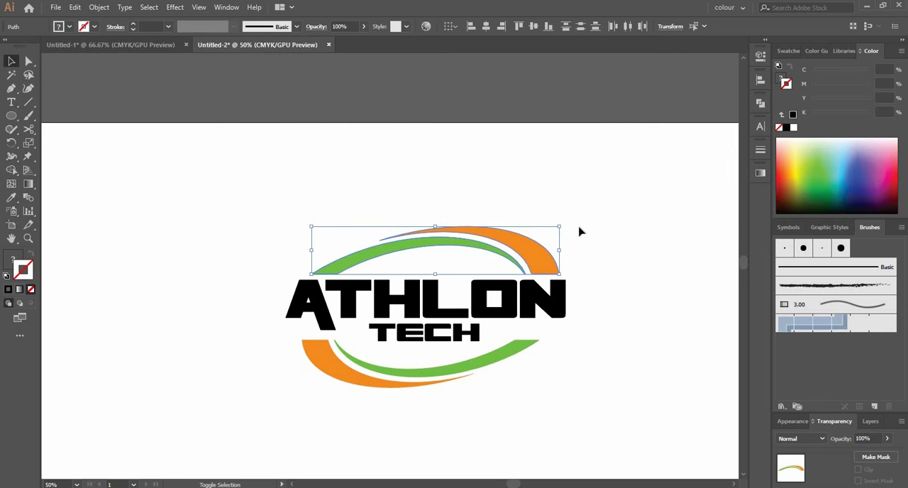
click(579, 227)
Step: Select the lower crescent pair and nudge it left until its orange end lines up with the foot of the A
drag(421, 397, 424, 359)
key(shift+Left)
key(shift+Left)
key(shift+Left)
key(shift+Up)
key(shift+Down)
key(shift+Left)
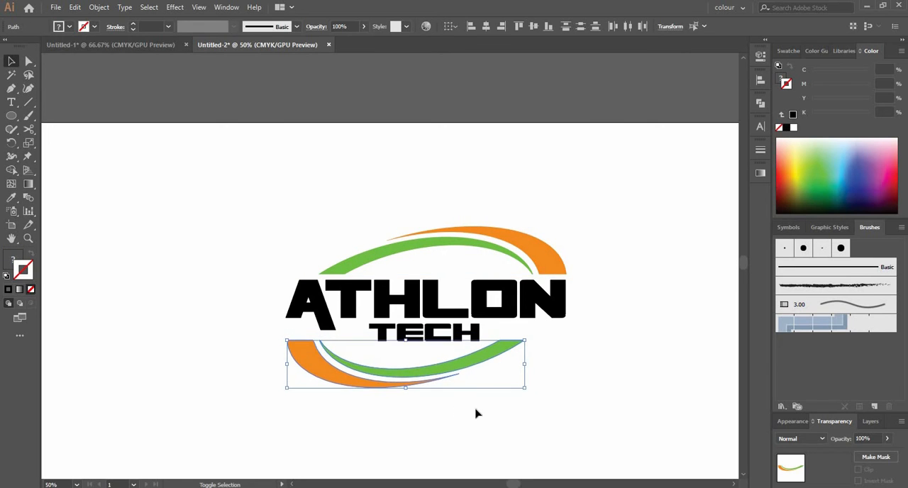
Step: Fine-tune the vertical spacing of the crescent pairs, raising the lower pair slightly toward the lettering
click(477, 412)
scroll(466, 256, up, 1)
drag(415, 213, 401, 253)
key(shift+Up)
key(shift+Down)
click(535, 339)
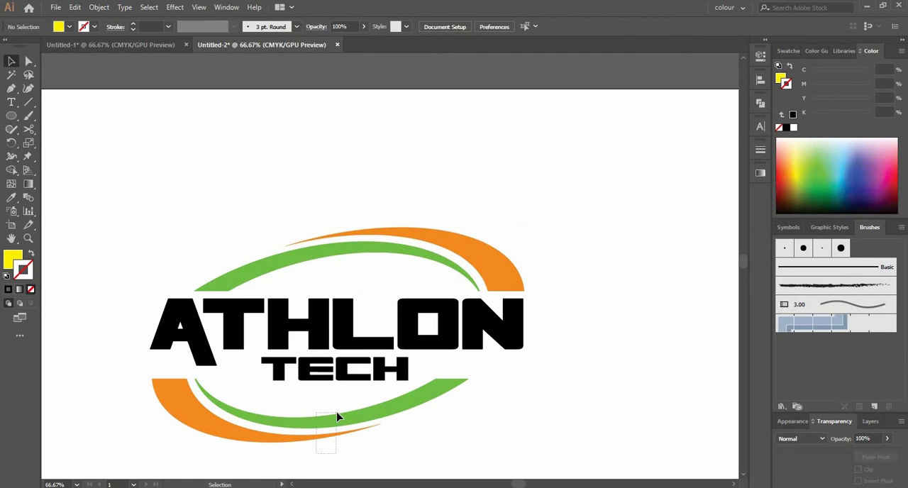
click(337, 417)
Step: Expand the ATHLON text into outlines with Object and Fill enabled
click(450, 324)
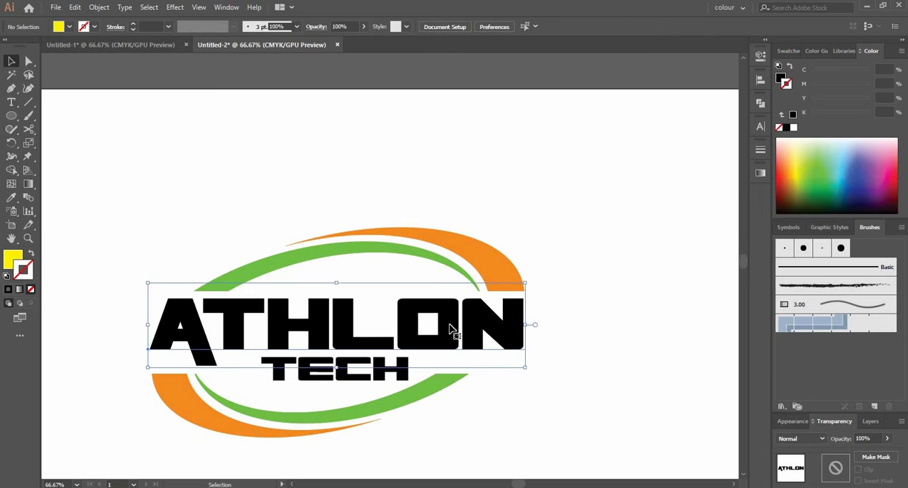
click(99, 7)
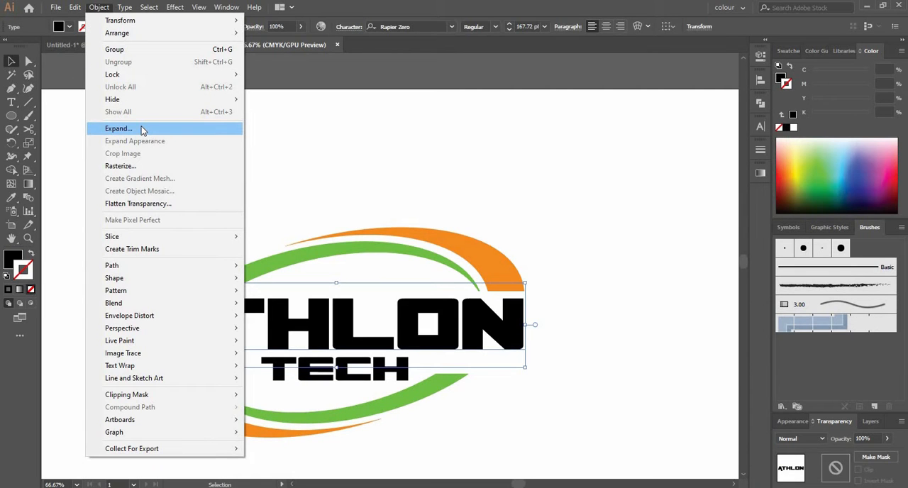
click(141, 130)
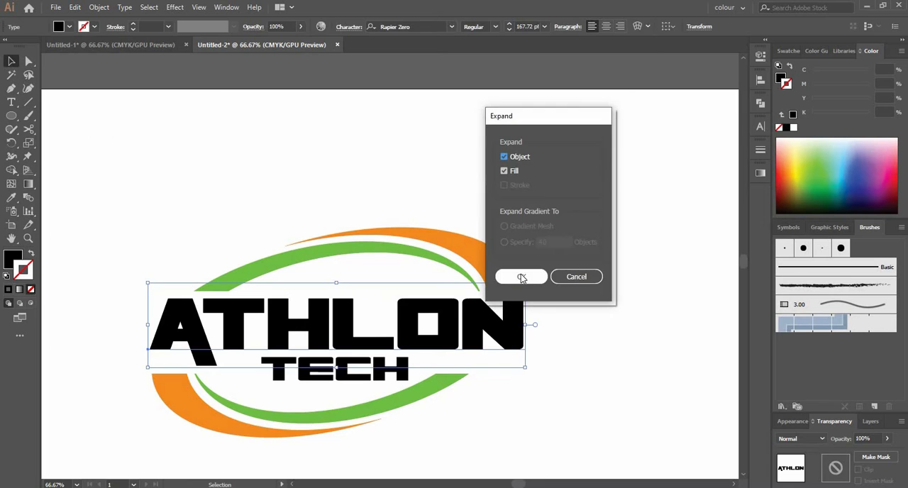
click(521, 275)
click(539, 383)
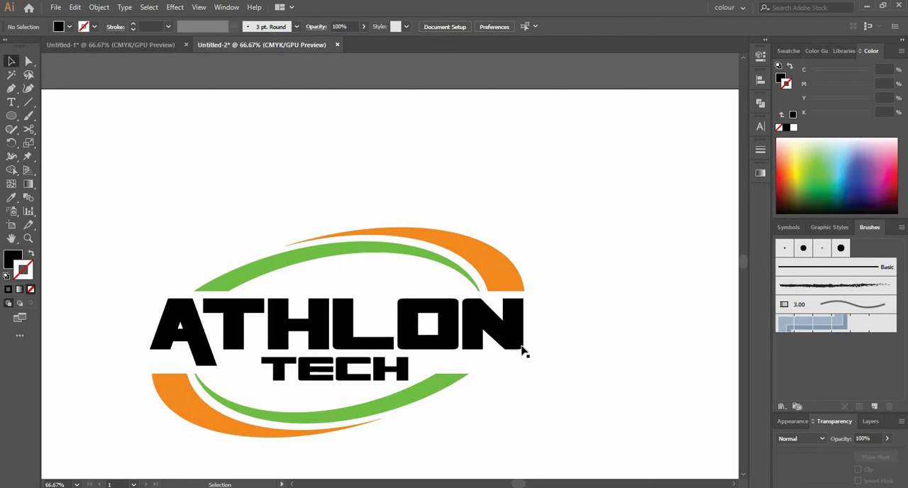
Step: Offset the ATHLON outlines by -5 px with Miter joins and fill the inset letters green
click(521, 350)
click(98, 7)
mouse_move(183, 266)
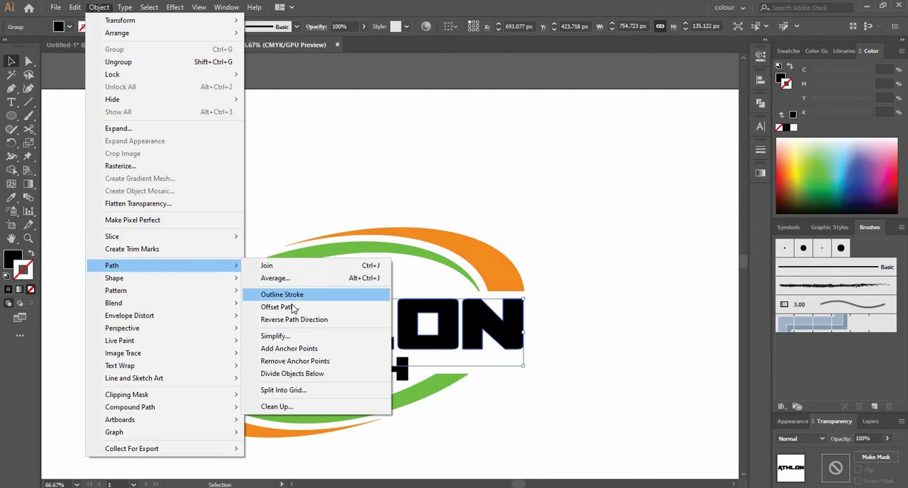
click(280, 307)
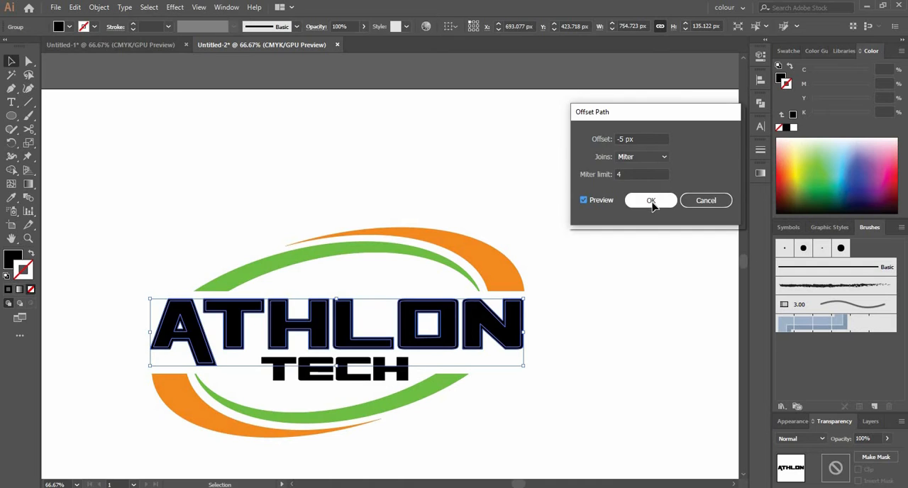
click(651, 201)
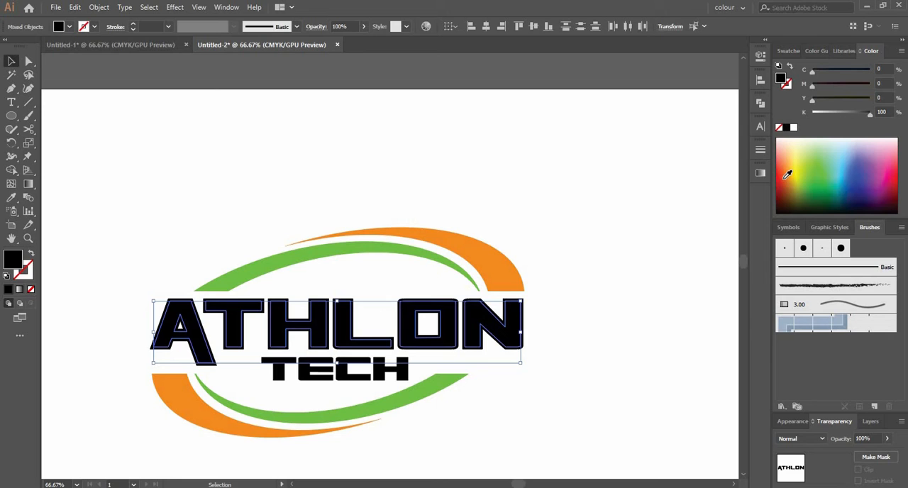
click(821, 173)
Step: Draw a nearly horizontal line through the middle of ATHLON with the Pen tool, extending past both ends of the word
scroll(477, 345, up, 1)
key(p)
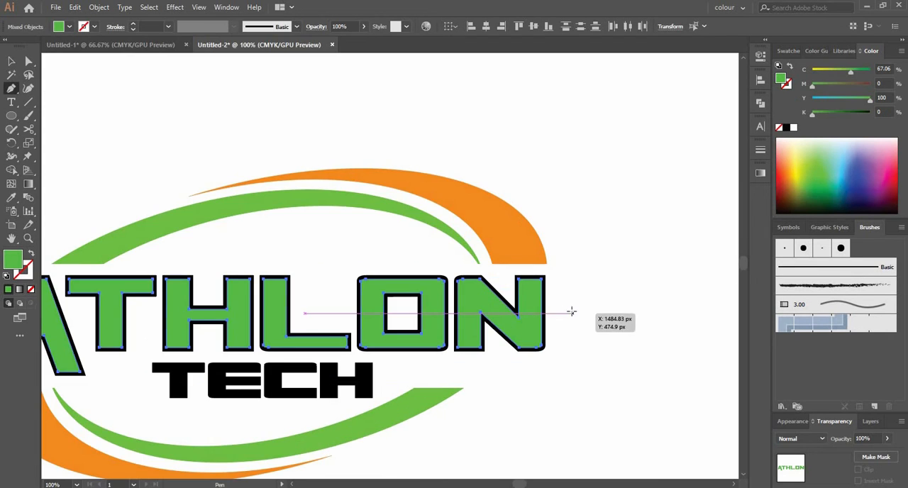
click(572, 312)
drag(255, 293, 434, 301)
shift+click(103, 336)
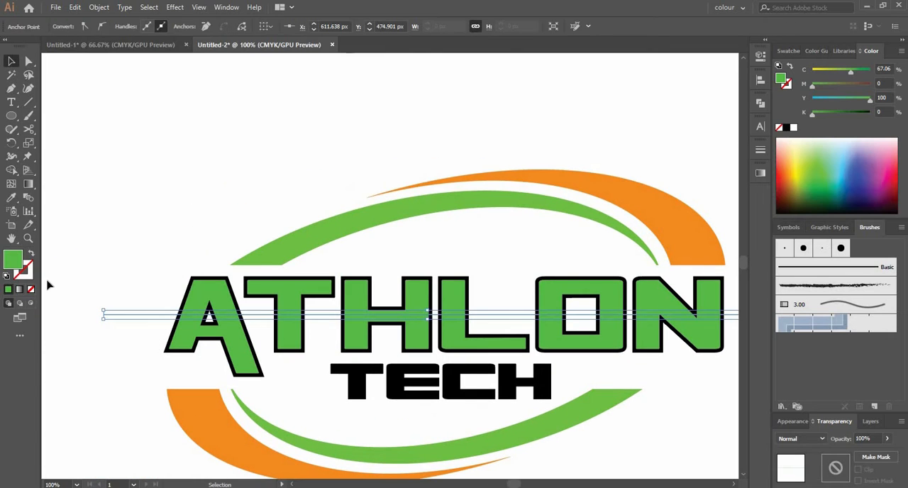
Step: Give the line across ATHLON a black 1 pt stroke and no fill
click(31, 253)
key(v)
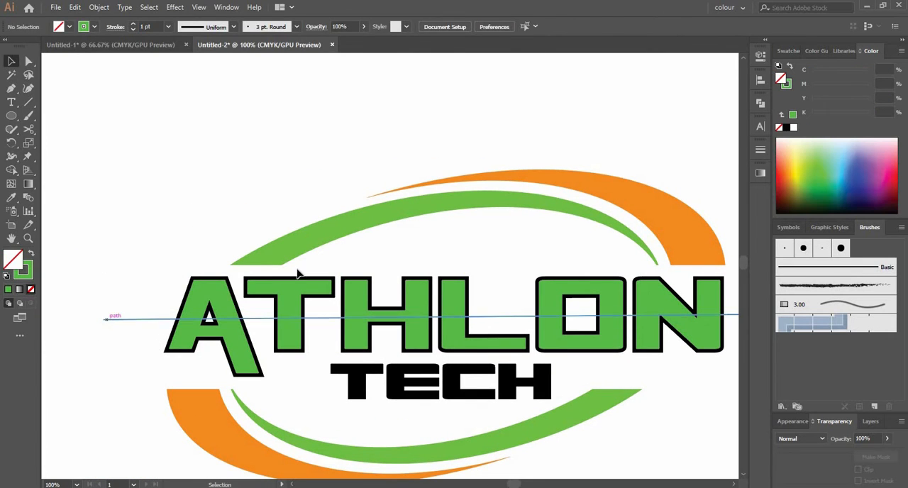
click(785, 126)
click(32, 253)
click(30, 290)
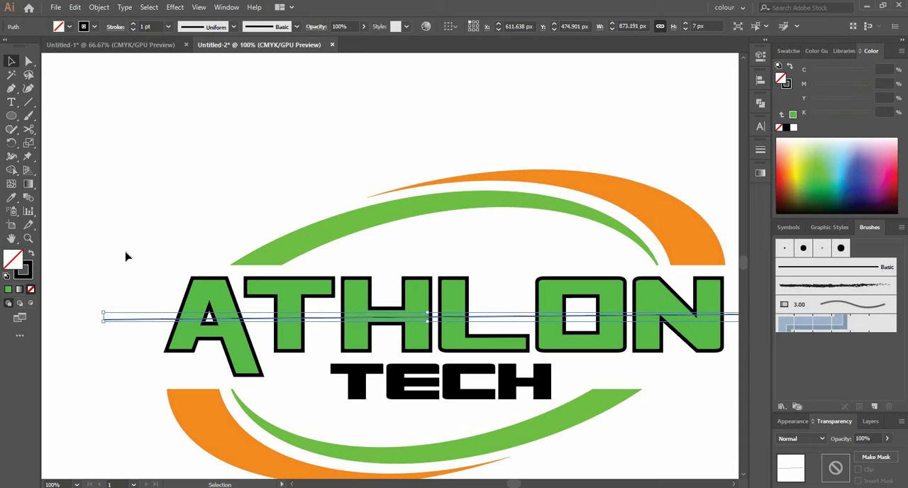
click(126, 258)
Step: Select the green inset letters with the dividing line and remove their upper halves using the Shape Builder
key(a)
scroll(202, 312, up, 1)
click(203, 313)
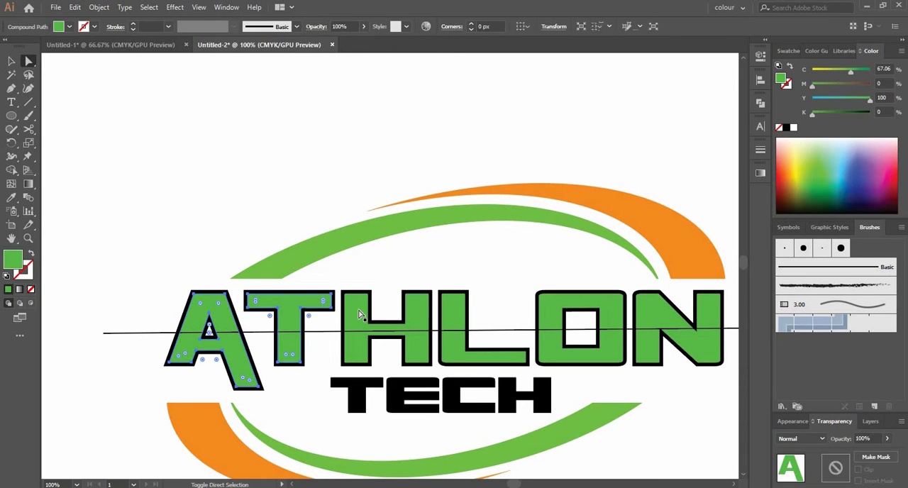
shift+click(291, 312)
shift+click(422, 321)
key(shift+m)
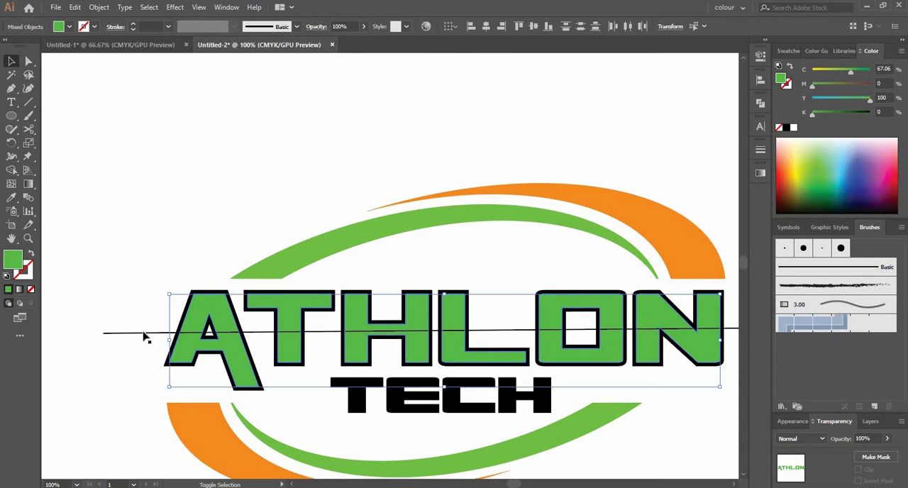
mouse_move(188, 312)
mouse_down()
mouse_move(697, 310)
mouse_move(506, 326)
mouse_up()
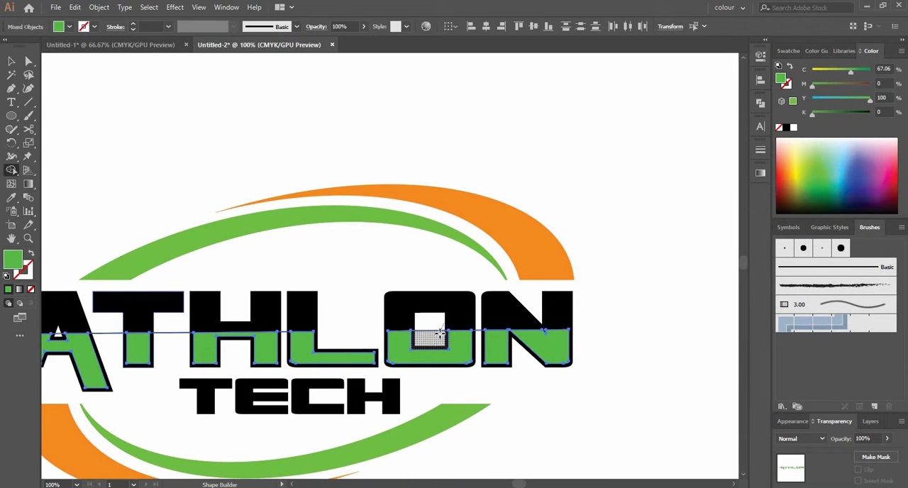
drag(235, 325, 381, 317)
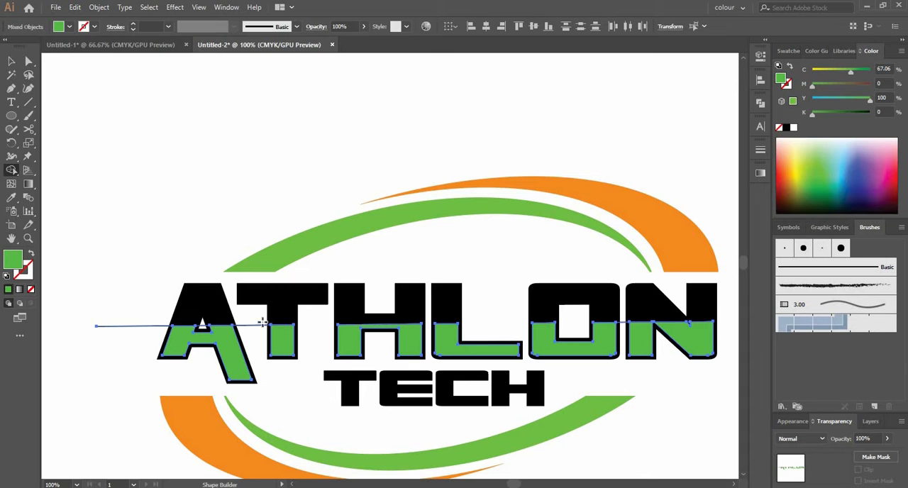
key(v)
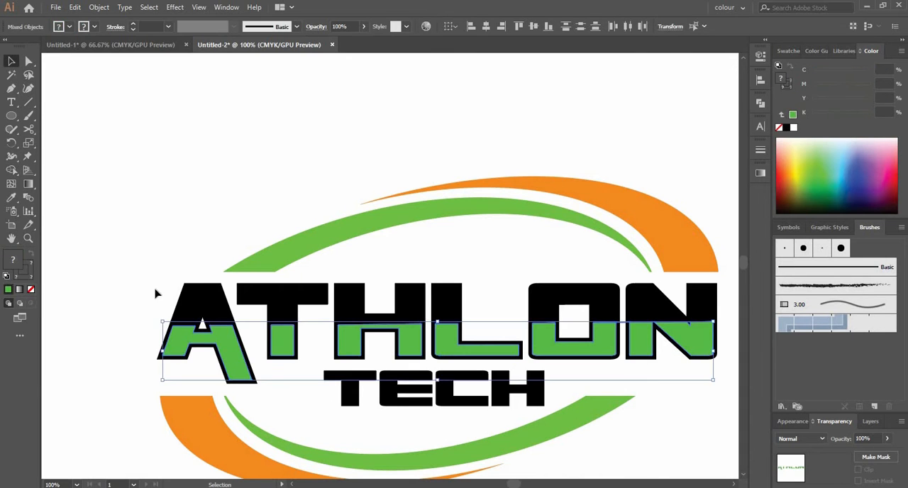
Step: Delete the dividing line across ATHLON
click(155, 289)
scroll(149, 278, down, 2)
scroll(298, 321, up, 2)
scroll(479, 285, up, 2)
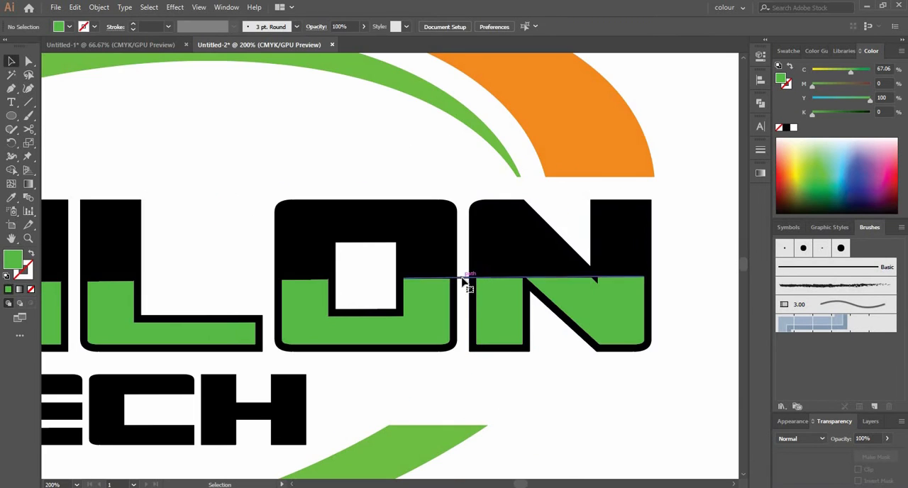
click(462, 278)
key(Delete)
Step: Draw a thin black rectangle about 461 by 6 px across TECH and nudge it slightly down to the word's middle
scroll(521, 311, down, 1)
drag(230, 390, 360, 392)
key(m)
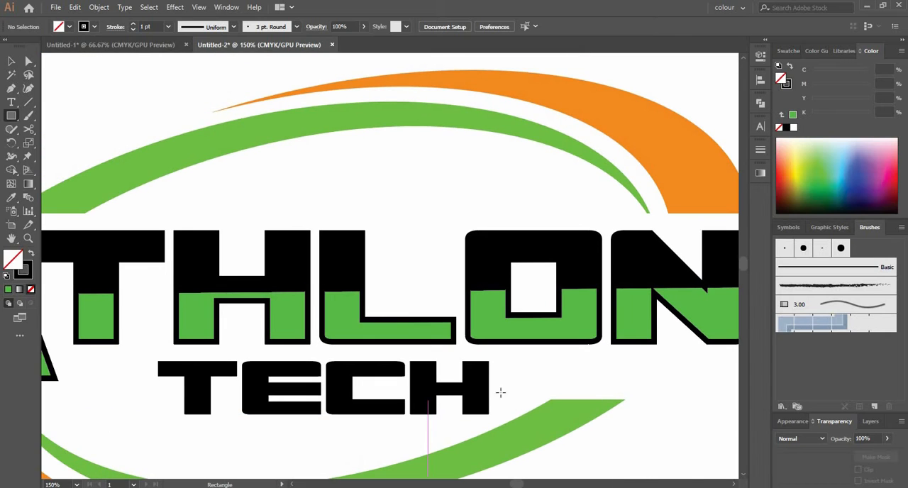
key(shift+x)
scroll(119, 384, down, 1)
drag(117, 384, 221, 374)
drag(139, 362, 484, 368)
key(v)
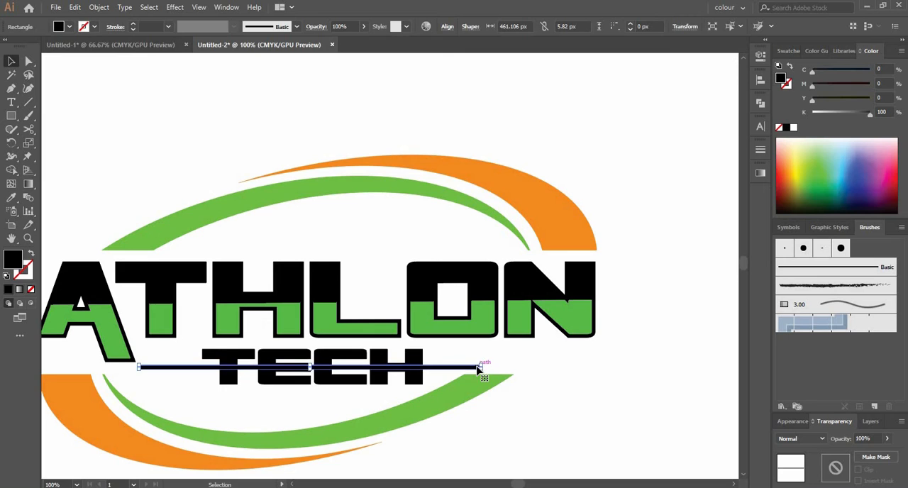
key(Down)
key(Down)
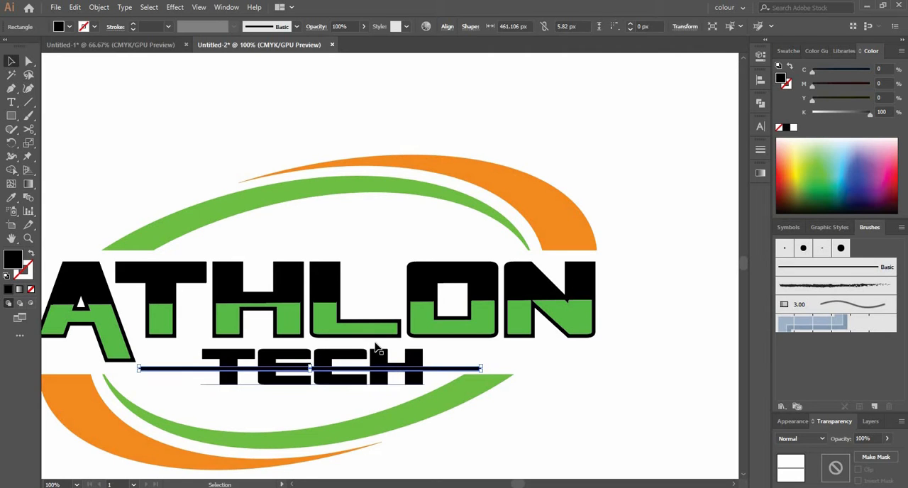
Step: Draw a rectangle covering TECH and subtract it from the thin bar with Minus Front, leaving a bar on each side
drag(430, 345, 200, 384)
key(v)
click(190, 369)
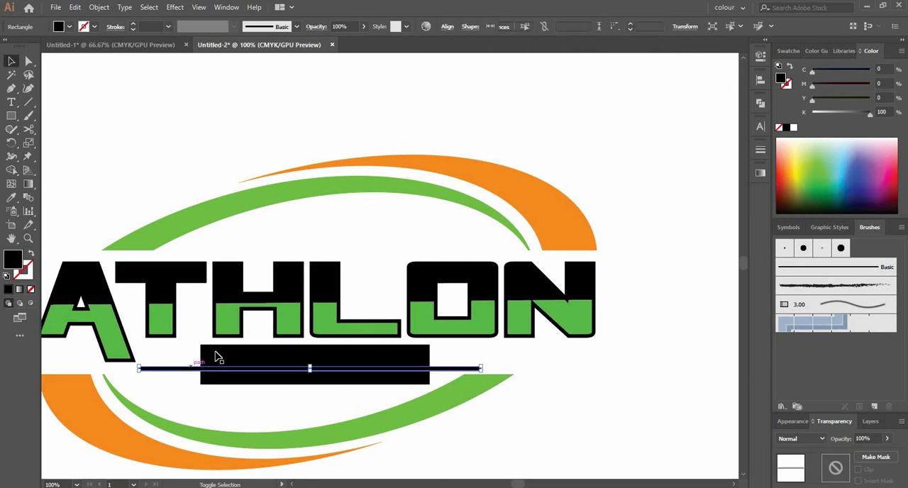
shift+click(217, 357)
click(760, 103)
click(648, 128)
click(265, 387)
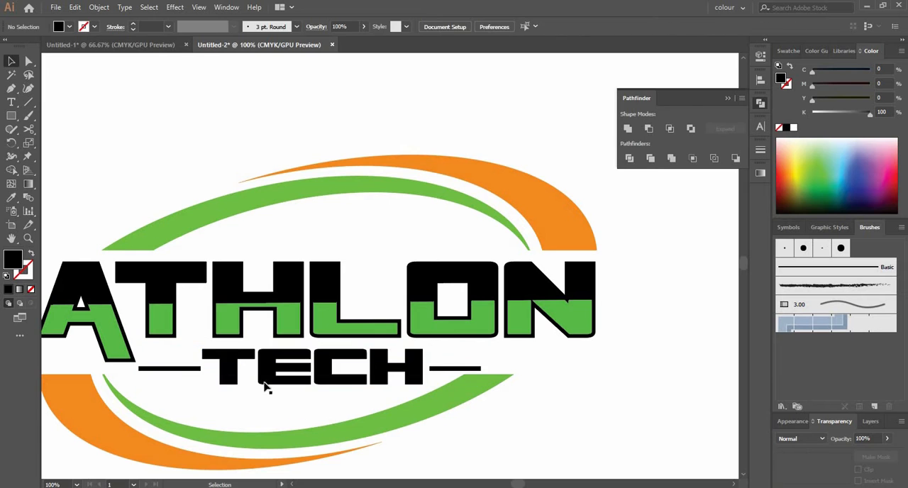
Step: Isolate the bar before the T of TECH and nudge it right, under the letter's arm
double_click(194, 370)
key(Right)
key(Right)
key(Right)
key(Right)
key(Right)
key(Right)
double_click(196, 389)
Step: Draw a horizontal line about 407 px long from beside the T through TECH past the far bar, with a black stroke and no fill
scroll(211, 374, up, 1)
click(211, 375)
key(p)
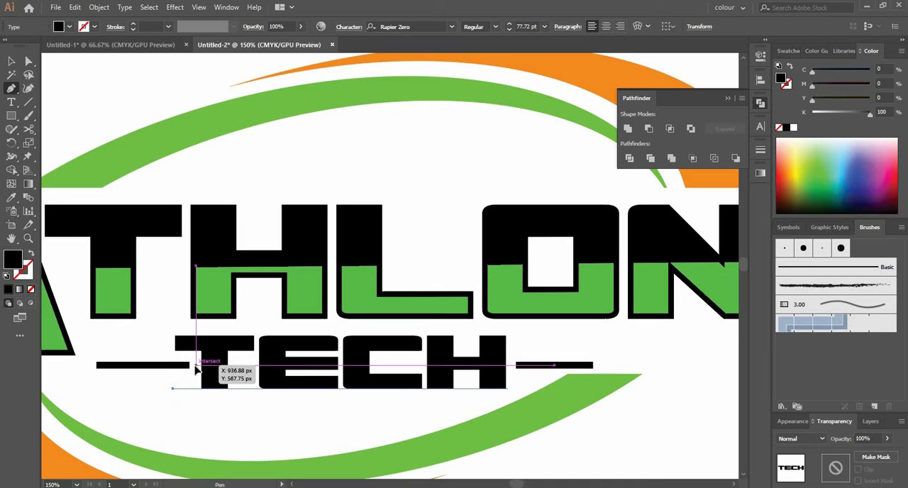
shift+click(649, 366)
click(31, 253)
key(v)
click(652, 354)
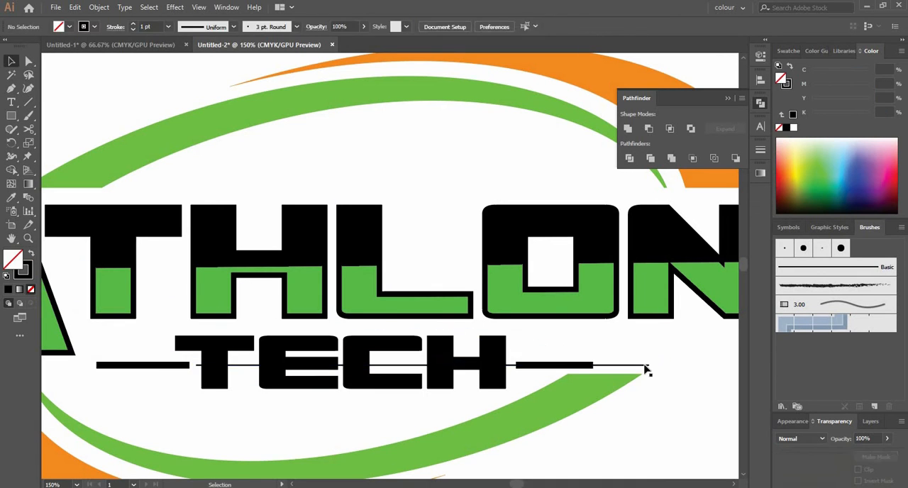
Step: Nudge the thin line left and adjust its height so it meets the bars on both sides of TECH
click(645, 365)
key(shift+Down)
key(shift+Up)
key(Down)
key(Down)
key(Down)
click(654, 352)
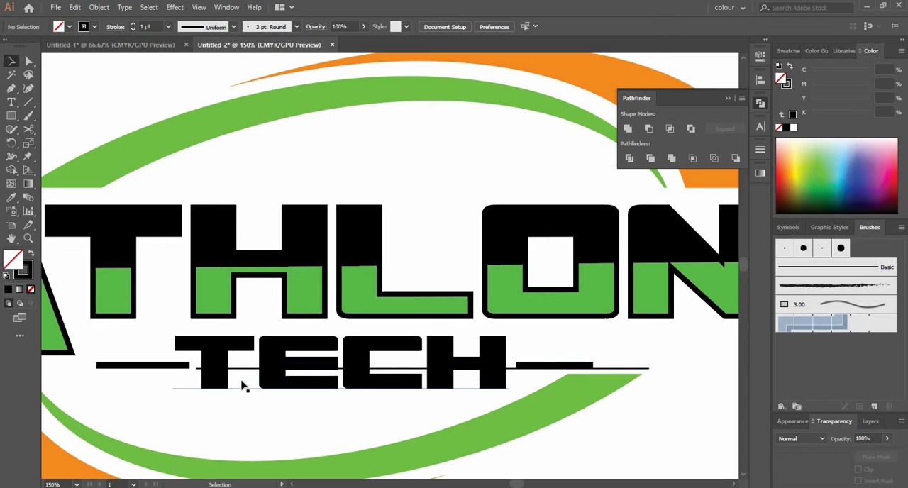
click(240, 368)
key(Left)
key(Left)
key(Up)
key(Up)
key(Up)
key(Up)
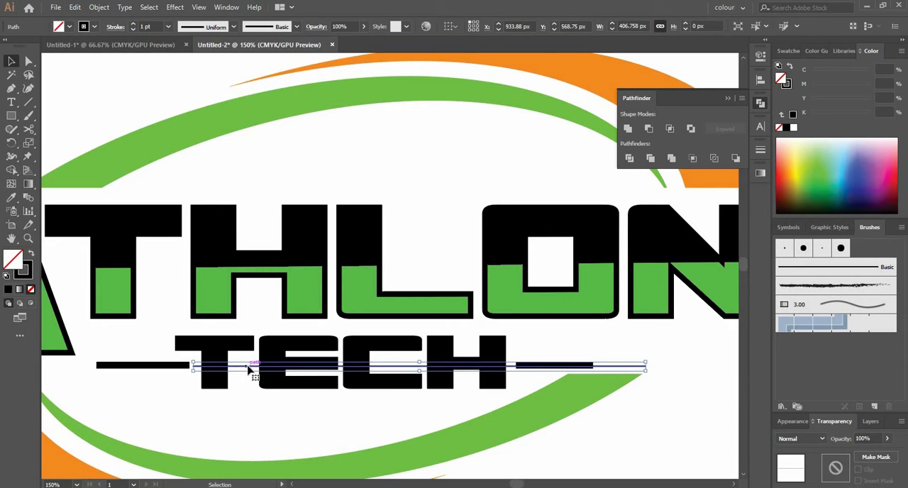
key(Left)
key(Left)
key(Left)
key(Left)
key(Left)
Step: Expand the TECH text into outlines
click(211, 349)
click(98, 7)
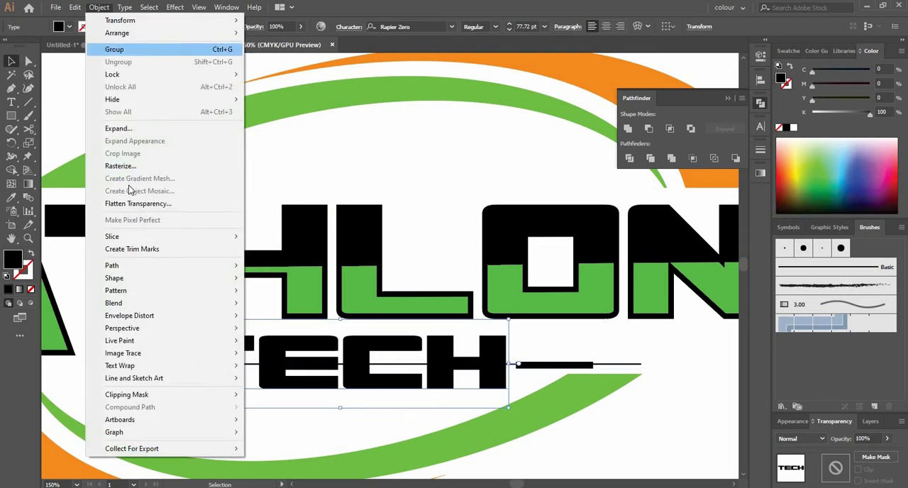
click(121, 128)
key(Return)
Step: Offset the TECH outlines by -2.5 px with Miter joins and fill the inset letters orange
click(98, 7)
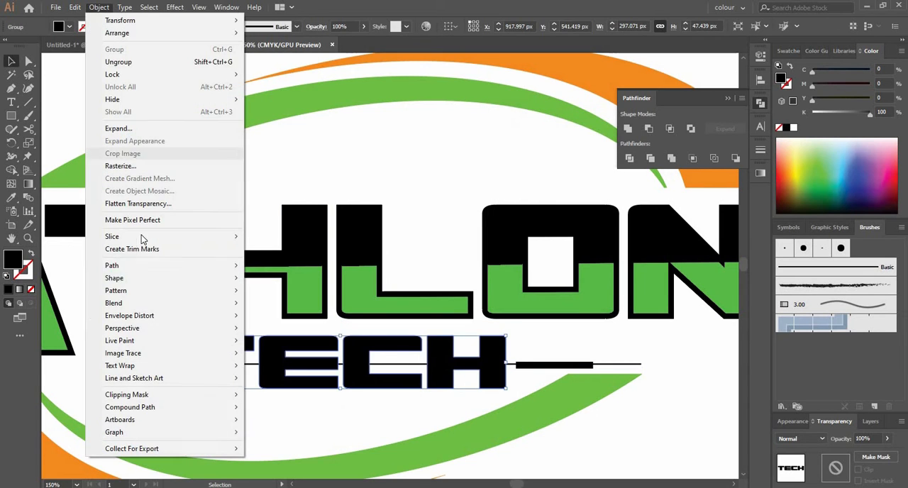
mouse_move(170, 264)
click(283, 307)
click(610, 203)
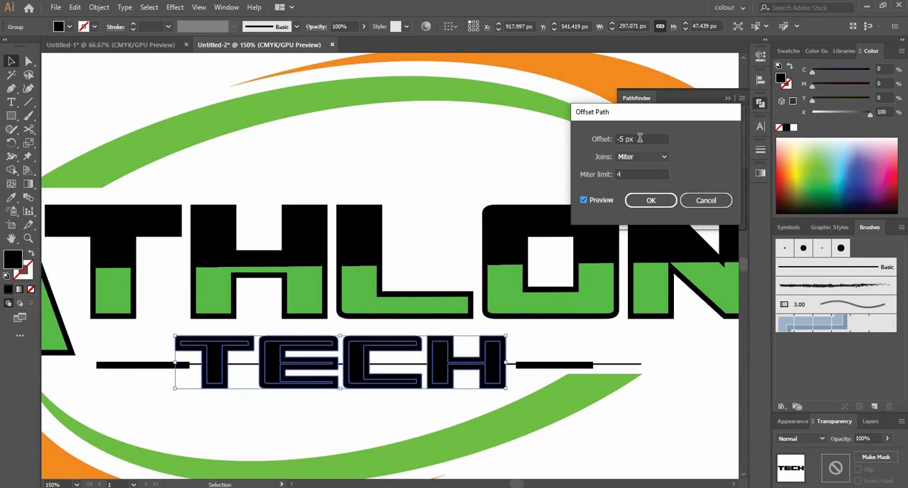
scroll(640, 139, down, 2)
scroll(640, 138, up, 4)
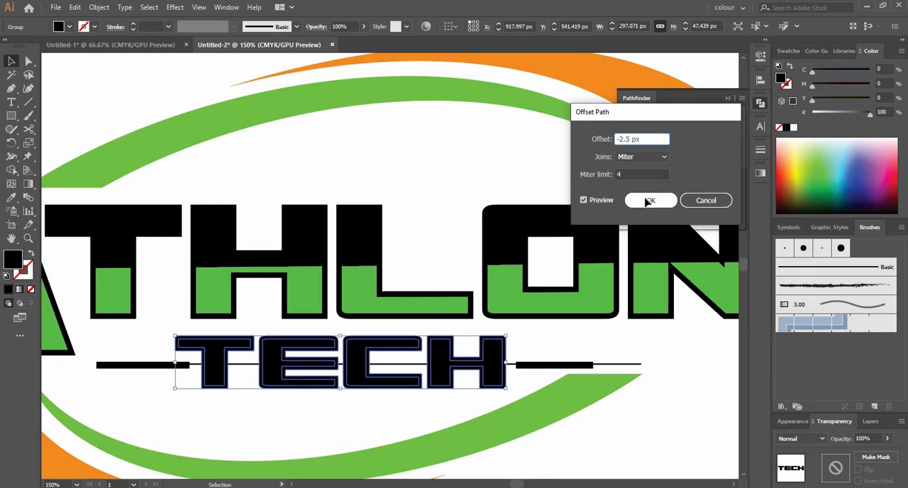
click(647, 202)
click(787, 174)
Step: Remove the parts of the orange TECH insets above the thin horizontal line with the Shape Builder, and delete the line
shift+click(608, 367)
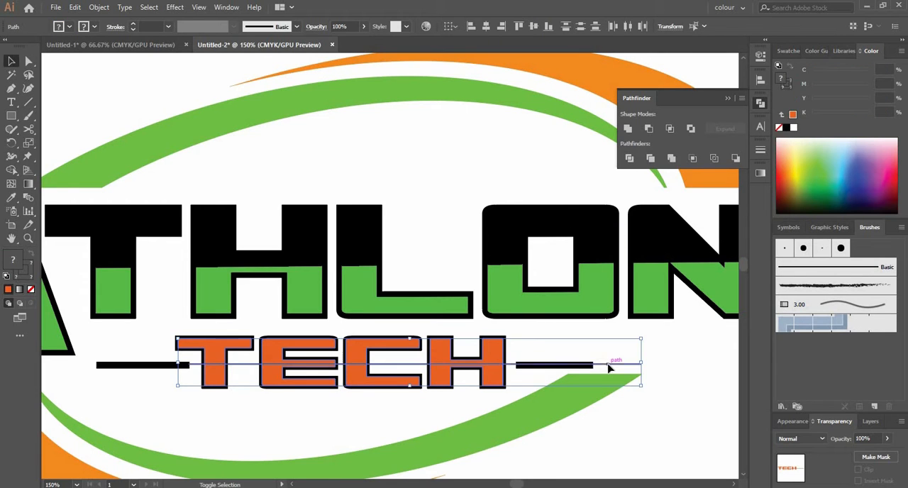
key(shift+m)
drag(417, 345, 493, 344)
key(v)
click(407, 370)
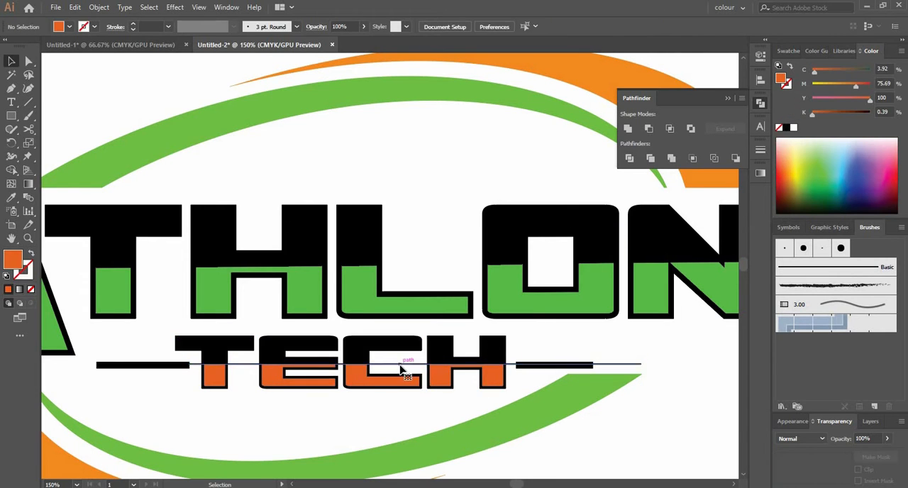
click(401, 364)
key(Delete)
Step: Select the green lower insets of all the ATHLON letters and group them
scroll(222, 374, down, 1)
key(a)
click(136, 362)
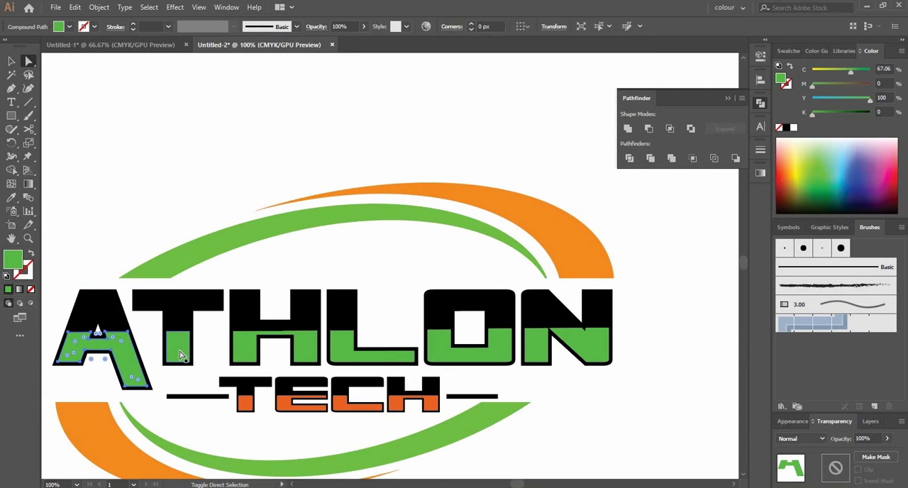
shift+click(243, 339)
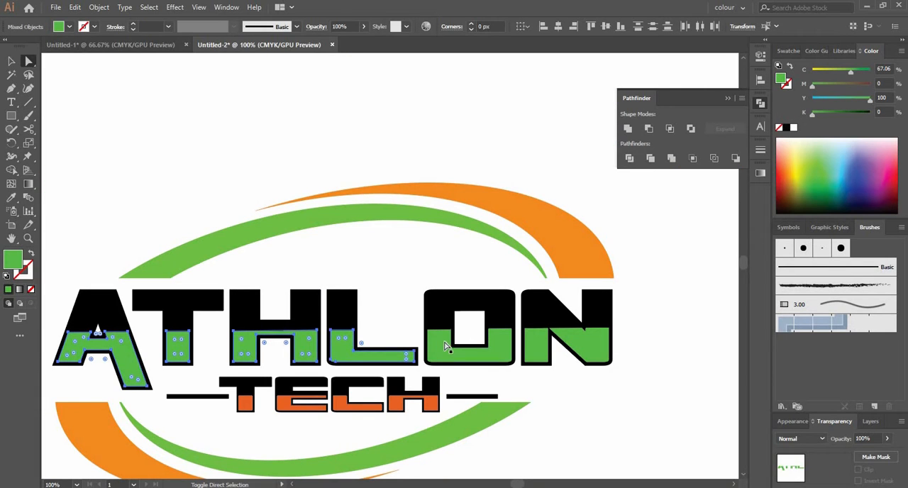
key(v)
right_click(578, 341)
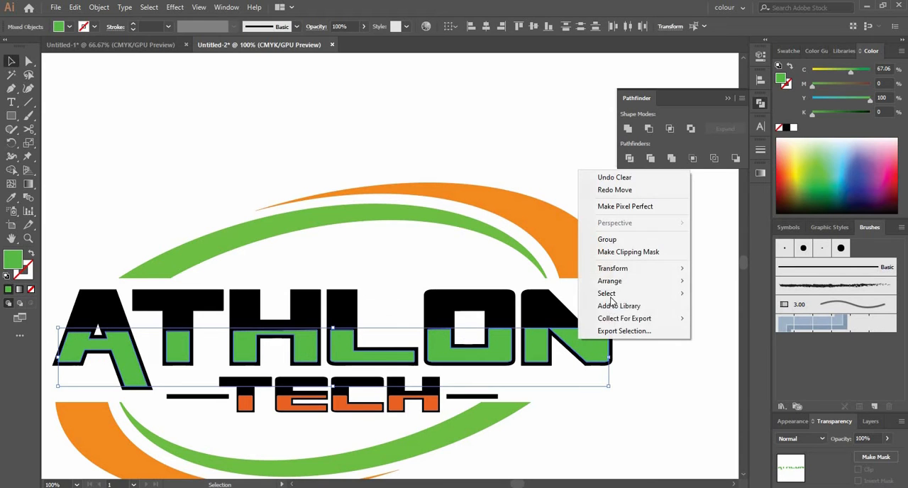
click(607, 239)
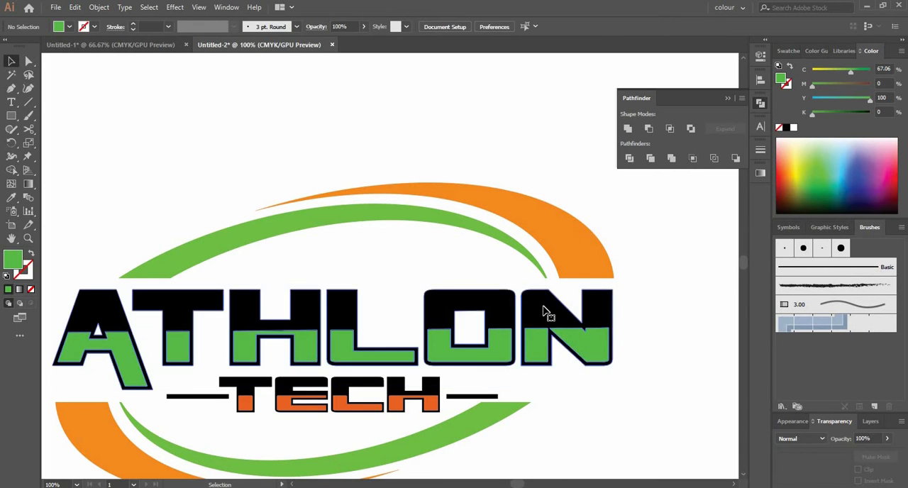
Step: Fill the black ATHLON letters with a linear gradient and set both end stops to light green
click(455, 303)
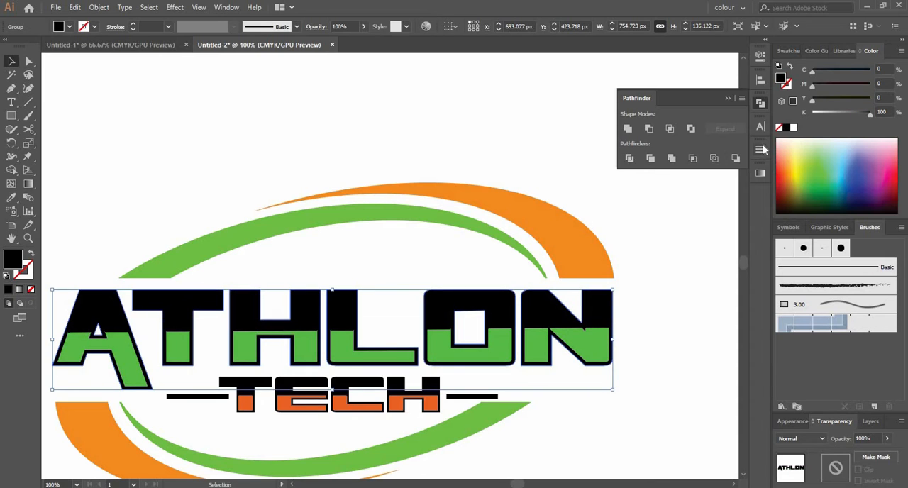
click(760, 173)
click(636, 187)
click(601, 213)
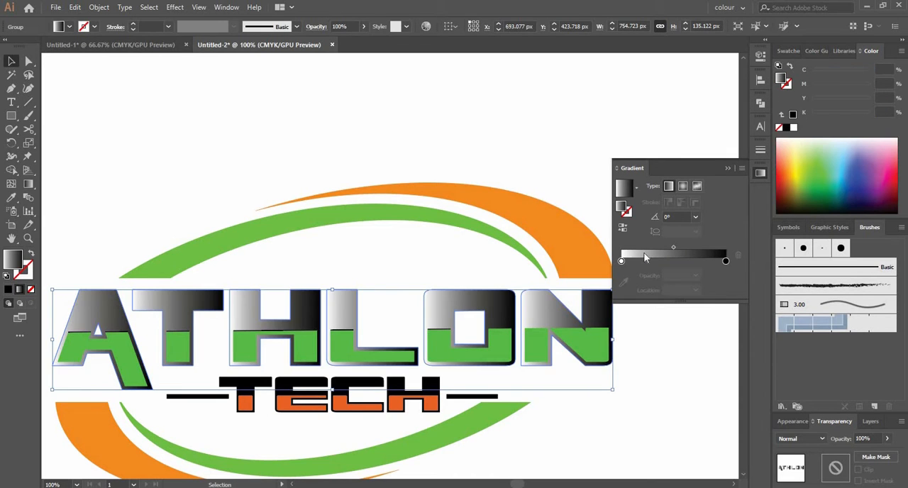
double_click(621, 261)
click(715, 297)
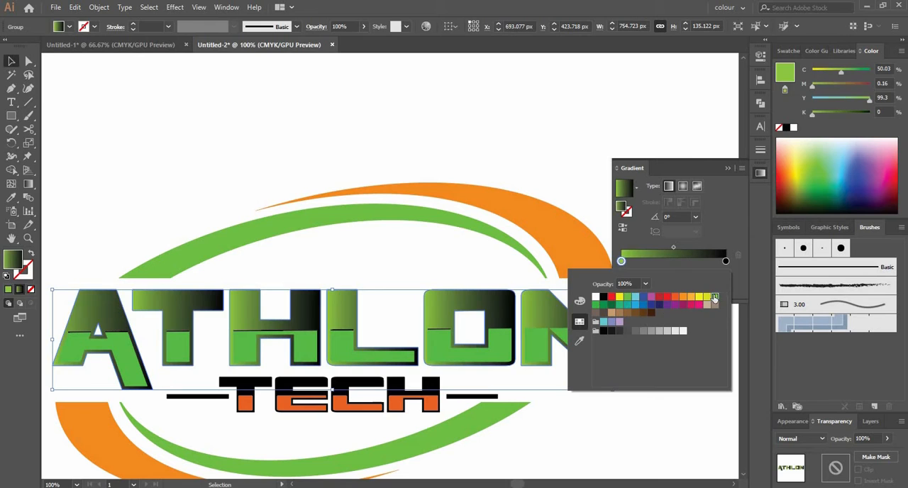
double_click(725, 261)
click(715, 297)
Step: Add a dark green middle stop at about 52% to the ATHLON gradient and set its black component to 44%
click(677, 263)
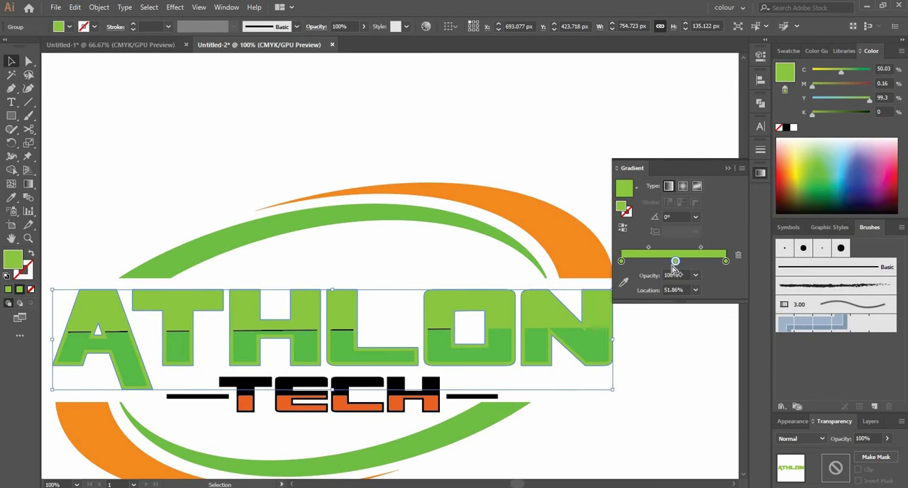
double_click(676, 262)
click(611, 304)
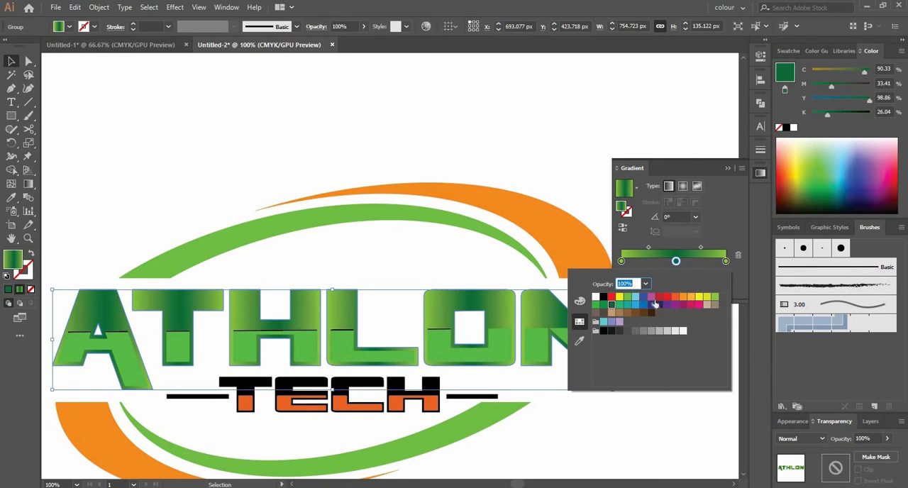
click(677, 262)
double_click(676, 261)
click(579, 301)
drag(652, 345, 658, 343)
click(535, 152)
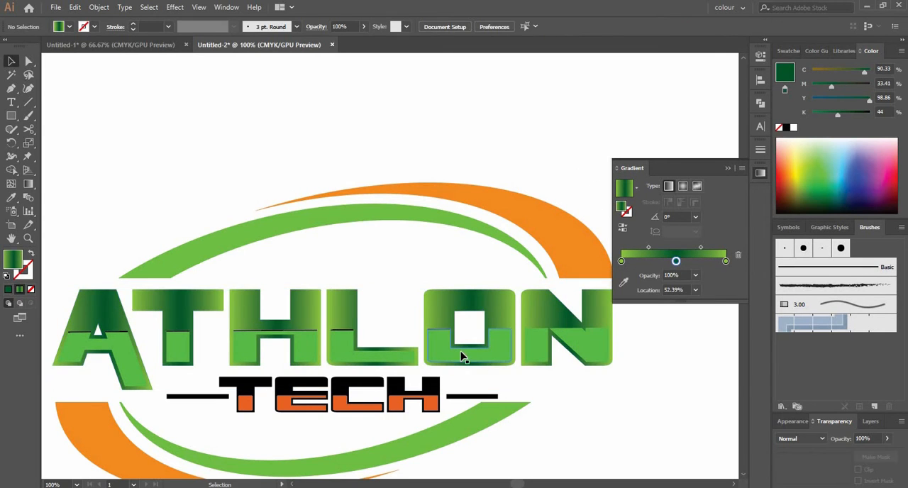
Step: Delete the leftover black line segments along the upper edges of the green ATHLON insets
scroll(229, 337, up, 3)
drag(262, 337, 211, 321)
scroll(232, 354, down, 2)
key(ctrl+z)
click(450, 269)
scroll(213, 341, up, 1)
key(Delete)
drag(283, 328, 237, 322)
key(Delete)
drag(418, 327, 410, 322)
key(Delete)
drag(342, 340, 138, 346)
key(Delete)
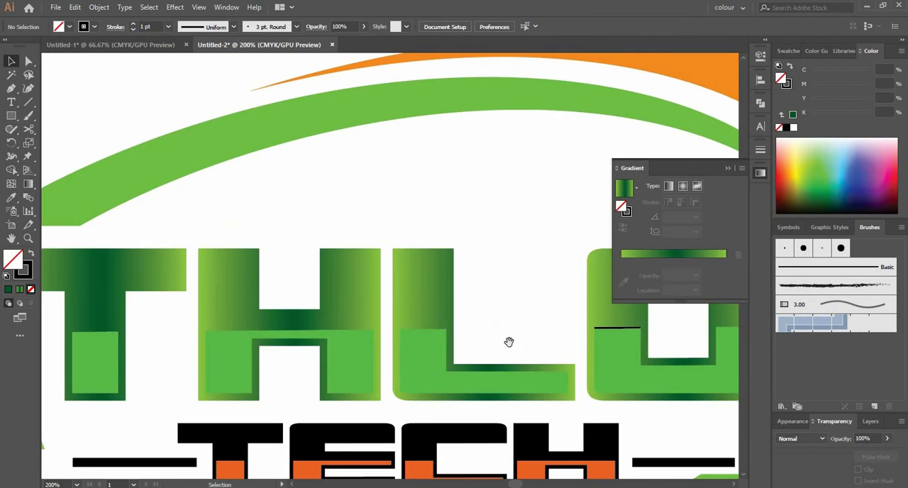
drag(508, 340, 387, 342)
drag(512, 331, 456, 327)
key(Delete)
Step: Reselect the flat green lower insets across ATHLON and group them
scroll(381, 333, down, 1)
scroll(382, 332, down, 1)
click(488, 348)
click(506, 353)
key(a)
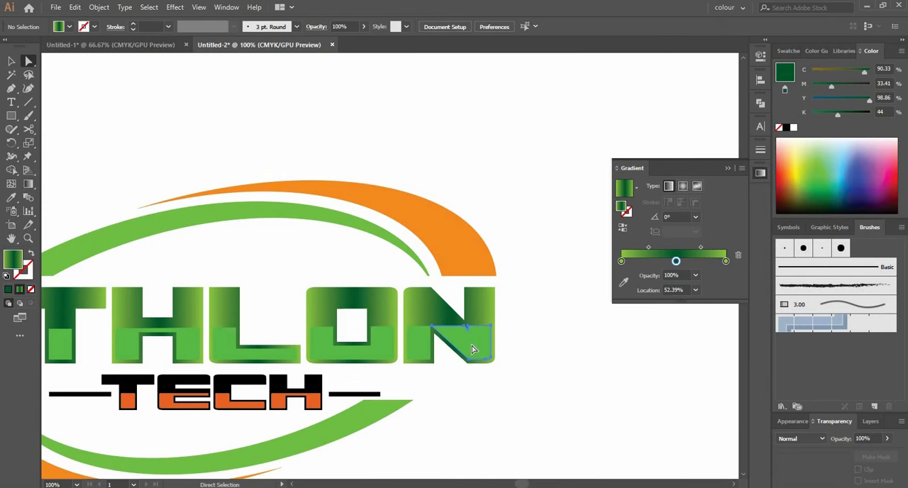
click(474, 347)
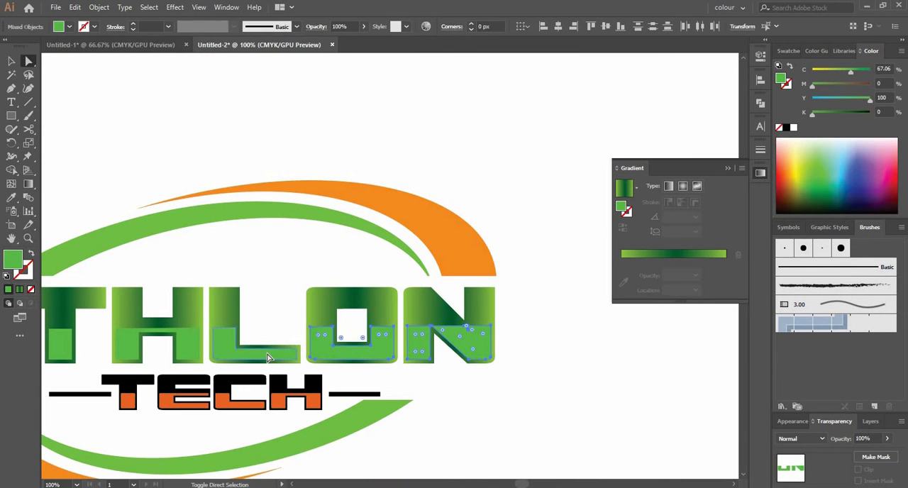
drag(268, 327, 426, 313)
shift+click(357, 331)
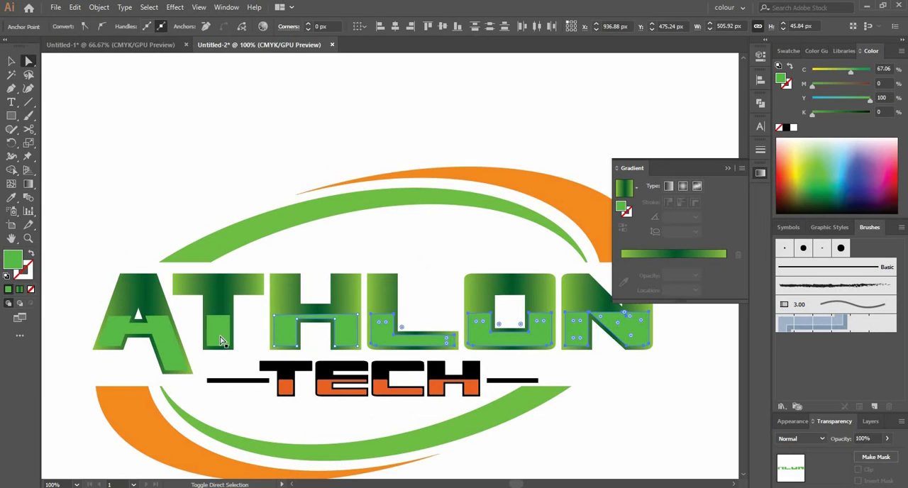
key(v)
right_click(492, 343)
click(518, 239)
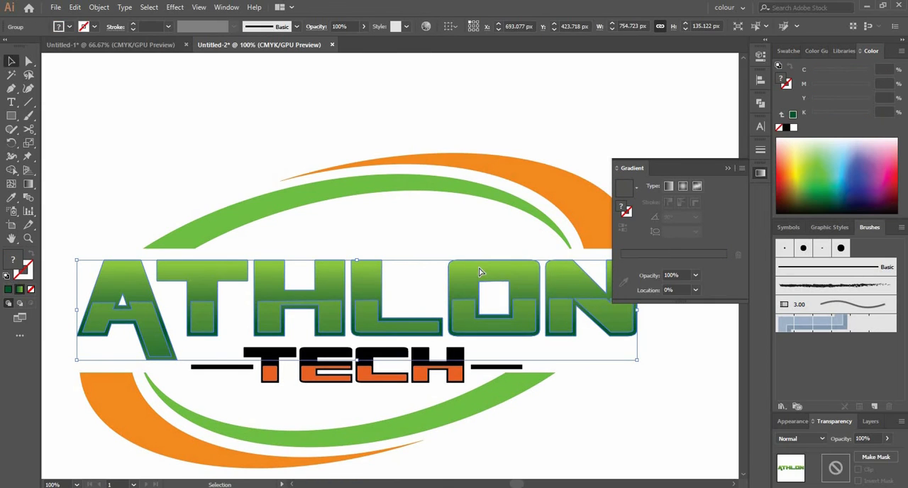
Step: Reverse the gradient on the lower insets of the ATHLON letters
key(a)
click(479, 280)
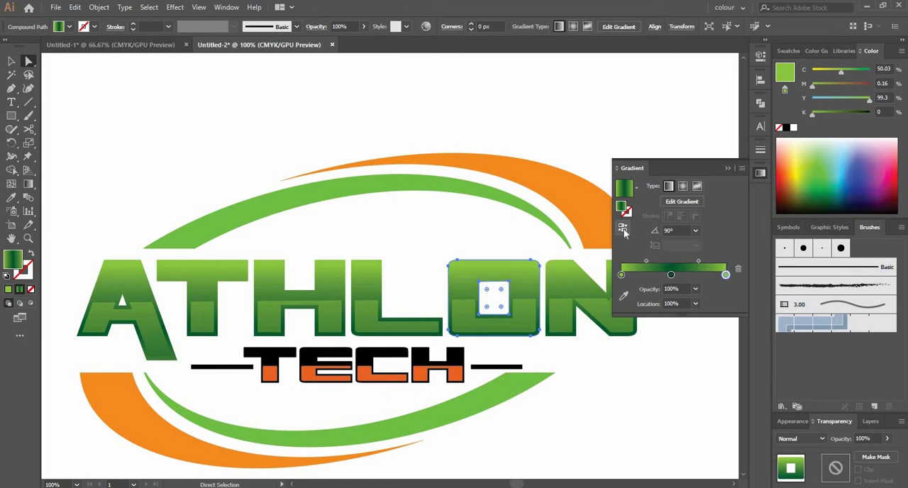
click(622, 229)
click(474, 231)
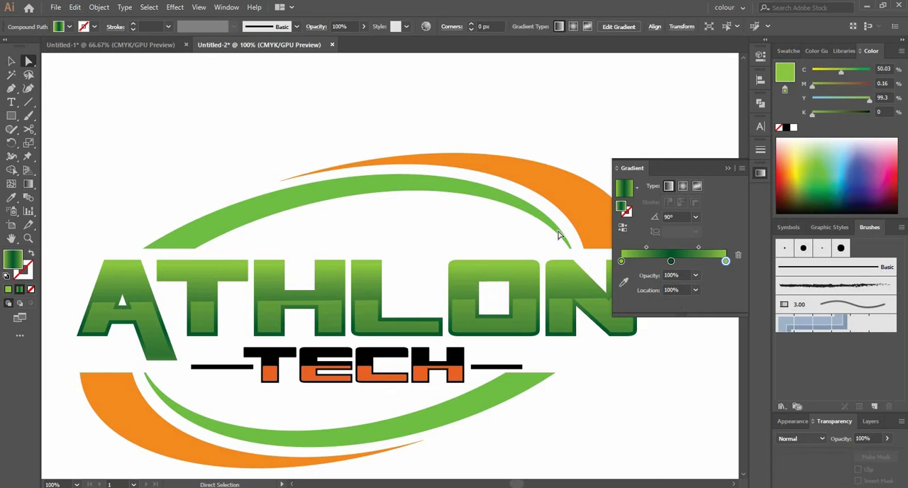
click(622, 229)
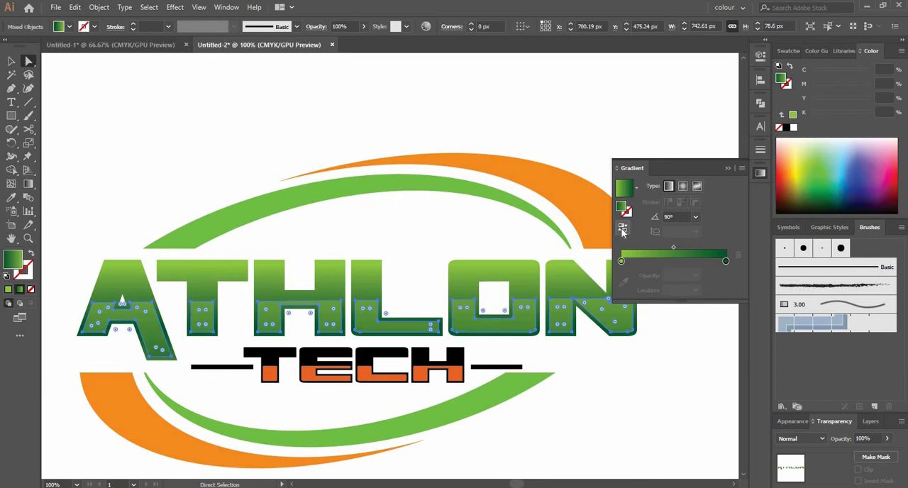
click(500, 235)
scroll(500, 236, down, 2)
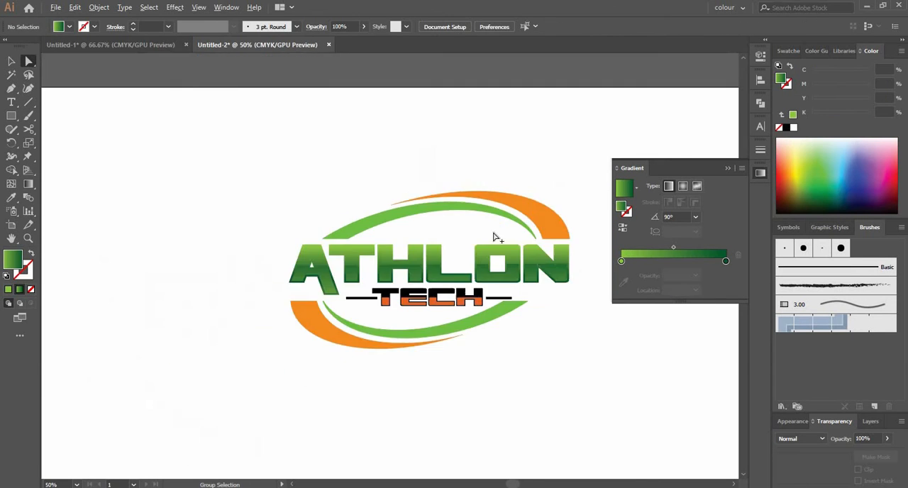
Step: Select the gradient-filled lower insets of the ATHLON letters individually
scroll(429, 246, up, 3)
click(465, 335)
shift+click(403, 339)
shift+click(212, 343)
shift+click(138, 349)
drag(398, 302, 262, 292)
shift+click(514, 340)
shift+click(614, 333)
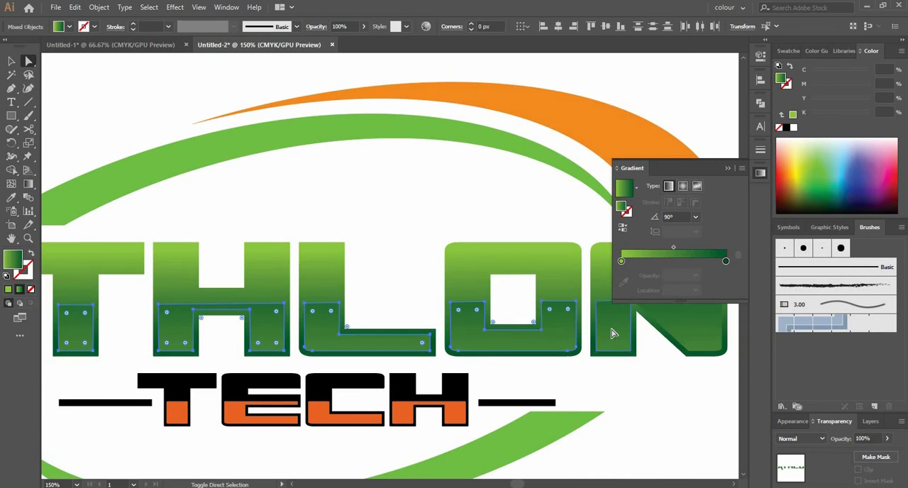
click(625, 264)
key(ctrl+z)
click(621, 261)
click(696, 275)
click(714, 316)
key(ctrl+z)
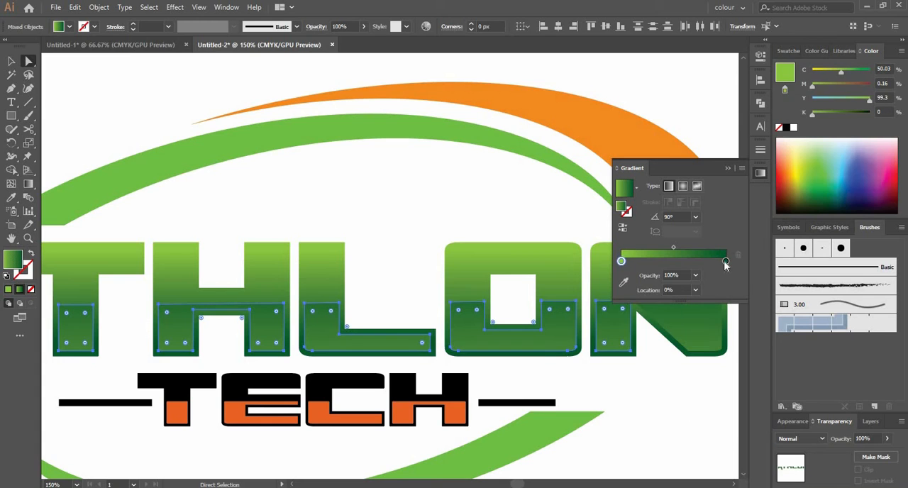
Step: Darken the dark green end stop of the selected ATHLON insets' gradient to 67% black
double_click(726, 261)
click(580, 322)
click(579, 301)
drag(658, 348, 670, 345)
click(637, 423)
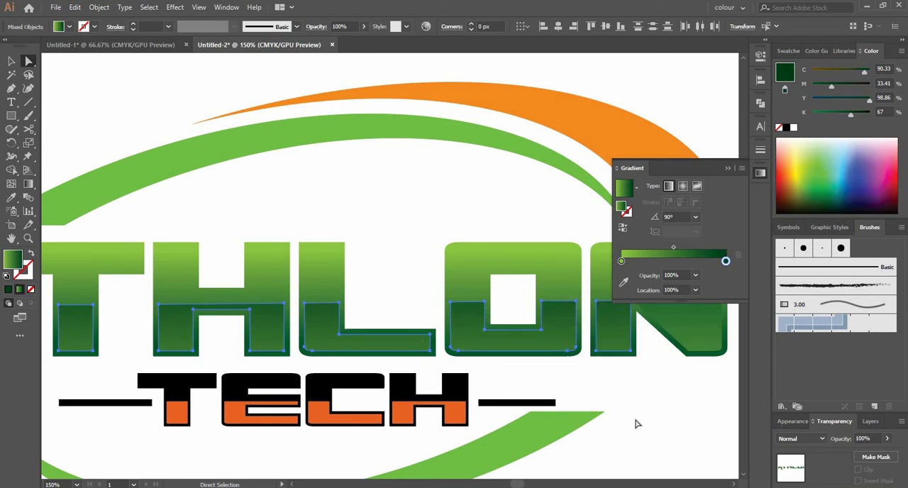
Step: Select the orange lower insets of the TECH letters and group them
scroll(636, 422, down, 4)
scroll(557, 423, up, 2)
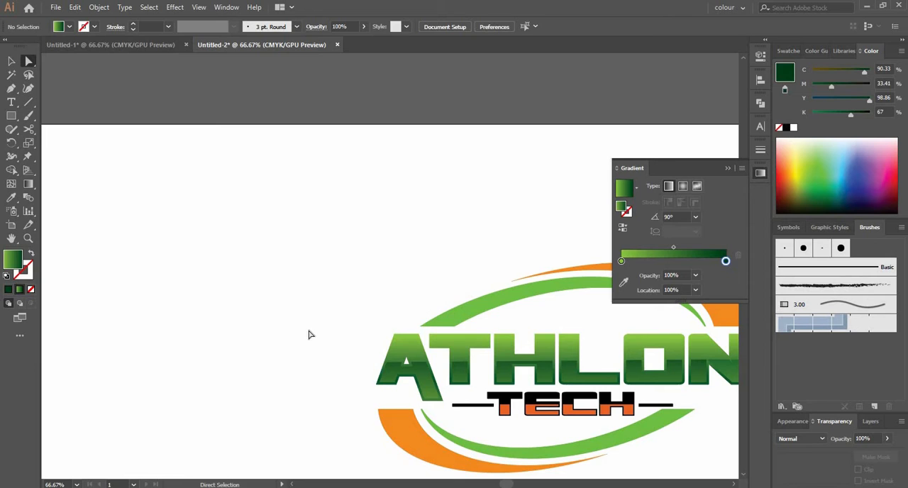
scroll(500, 394, up, 2)
click(236, 392)
shift+click(295, 390)
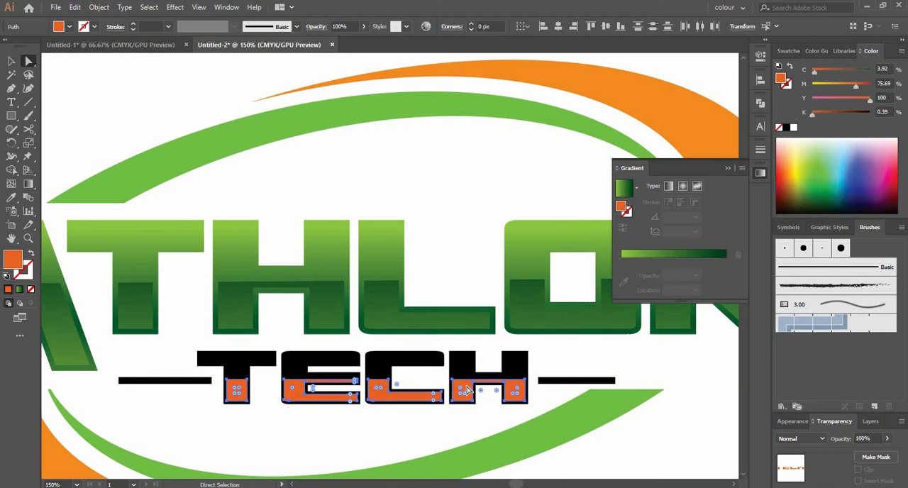
right_click(468, 392)
click(488, 243)
key(v)
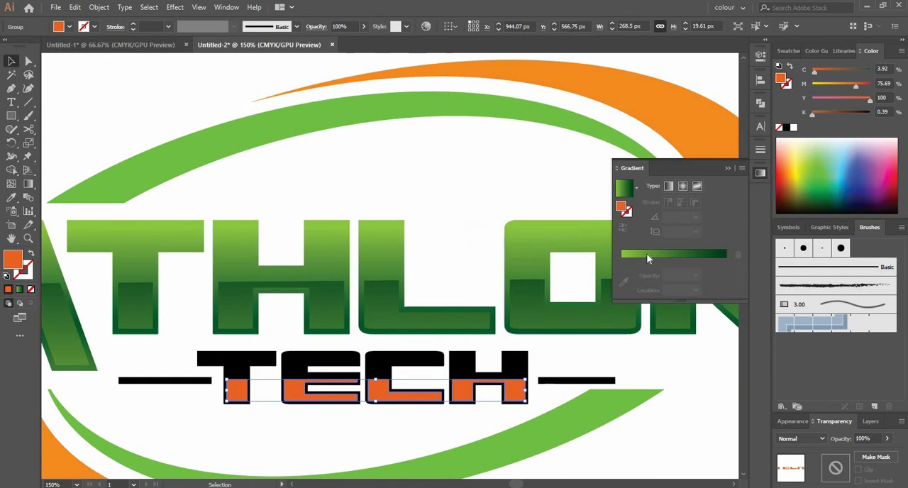
Step: Apply a gradient to the TECH insets with a dark red first stop and a bright red last stop
click(646, 253)
click(621, 260)
click(663, 261)
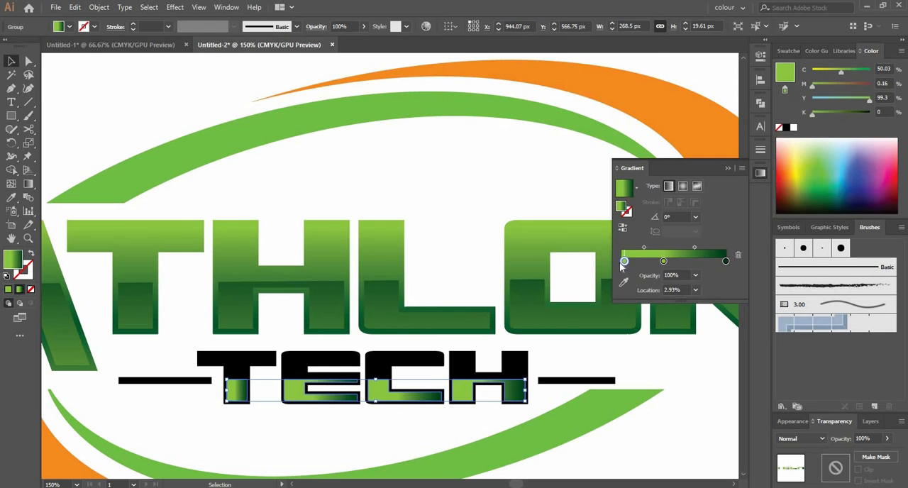
double_click(622, 261)
click(580, 322)
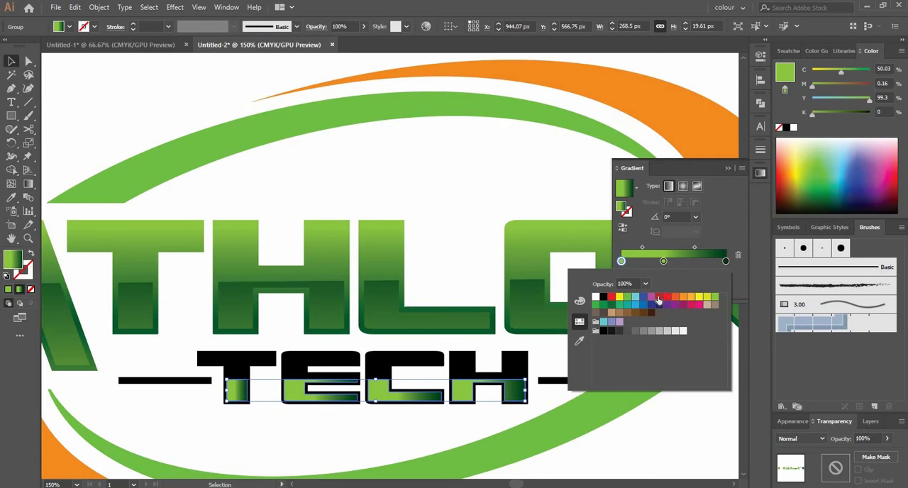
click(658, 298)
double_click(725, 261)
click(612, 296)
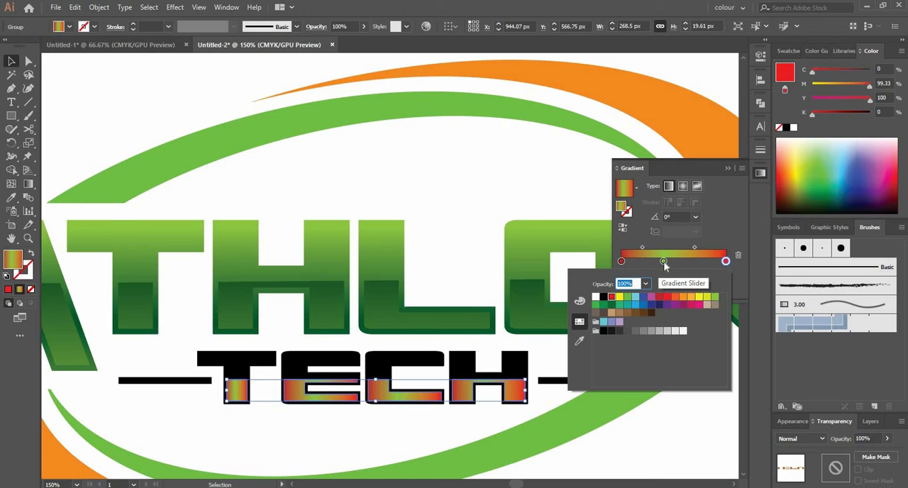
Step: Recolour the green middle stop of the TECH insets' gradient to red with 68% black
double_click(663, 261)
click(612, 296)
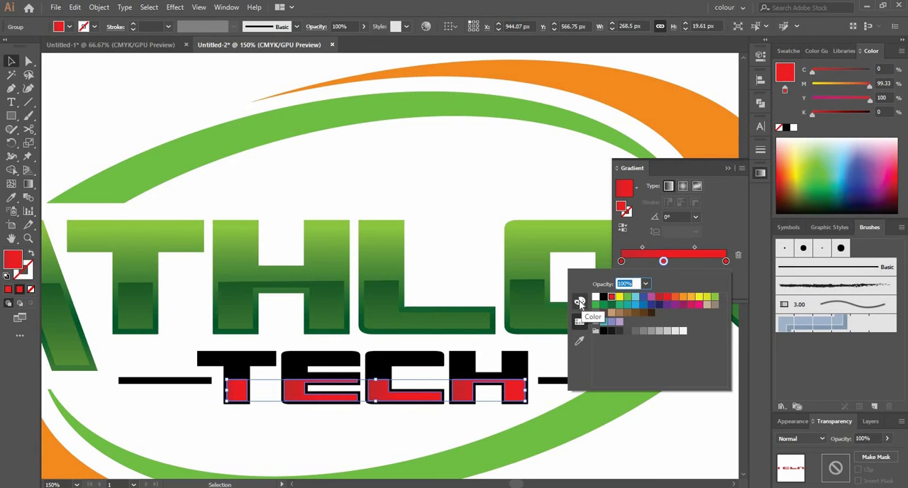
click(580, 301)
drag(657, 344, 668, 343)
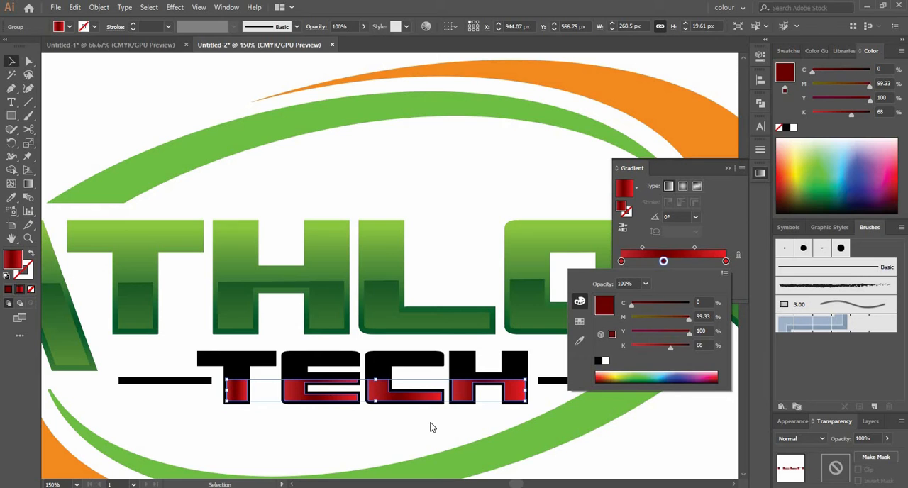
key(Escape)
Step: Run the red gradient vertically across the TECH insets with the Gradient tool, from bright red above to dark red below
key(g)
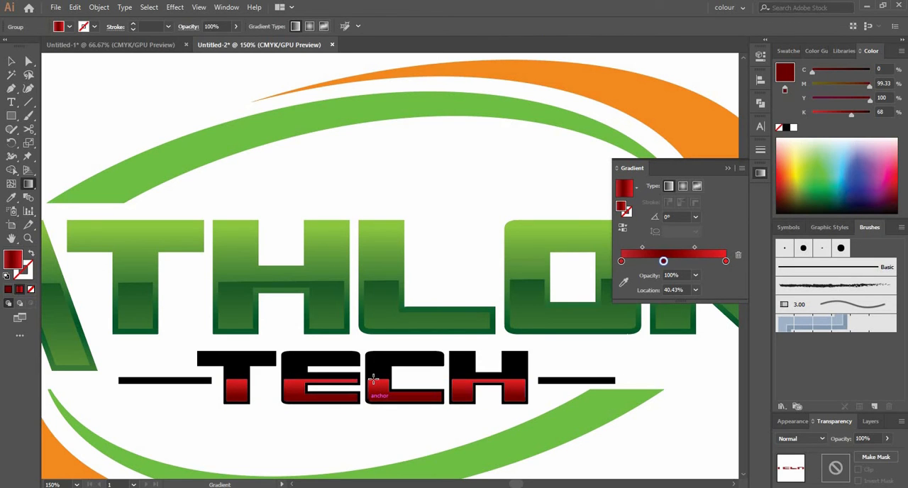
drag(373, 379, 373, 377)
key(v)
click(383, 363)
click(365, 435)
Step: Apply the red gradient to the black TECH letters, removing its first stop and moving the dark red stop to 0%
key(a)
click(303, 366)
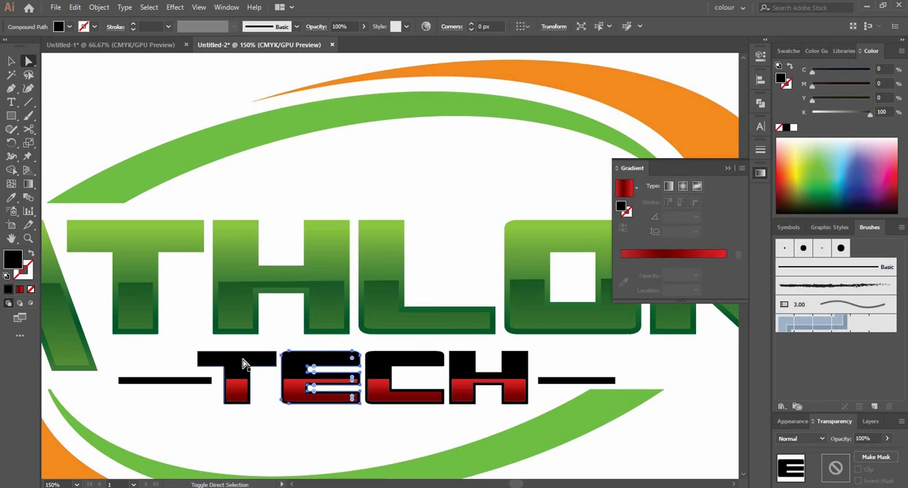
shift+click(242, 363)
shift+click(471, 366)
click(640, 258)
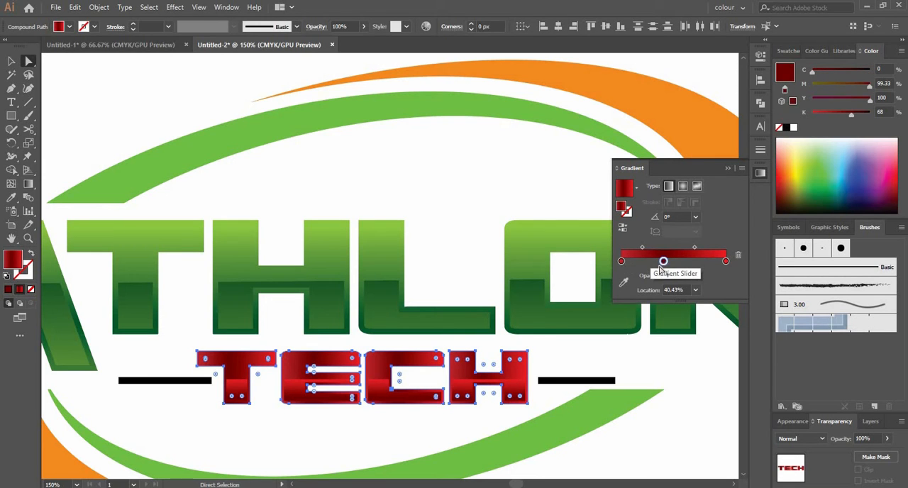
drag(622, 262, 630, 306)
drag(662, 261, 608, 264)
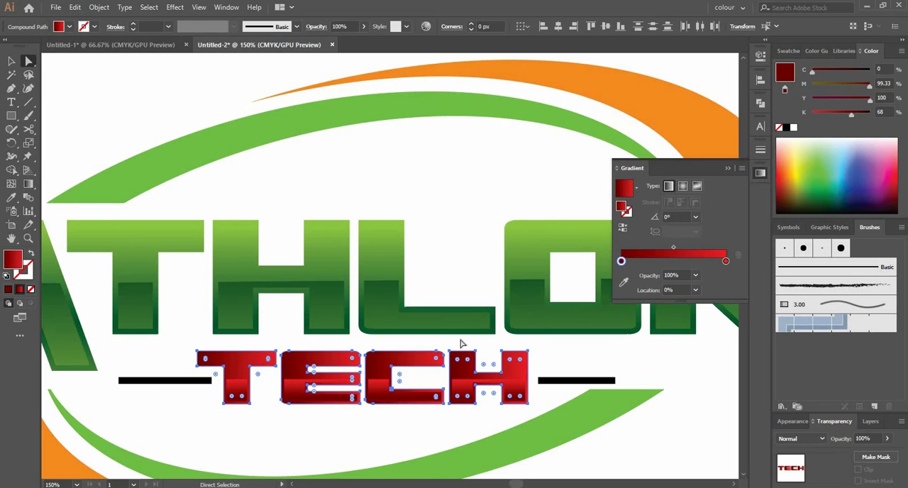
Step: Run the red gradient vertically across the TECH letters with the Gradient tool, from bright red above to dark red below
key(g)
mouse_move(385, 342)
mouse_down()
mouse_move(386, 357)
mouse_move(400, 333)
mouse_move(404, 387)
mouse_move(391, 345)
mouse_move(383, 358)
mouse_up()
key(v)
click(374, 440)
scroll(374, 440, down, 4)
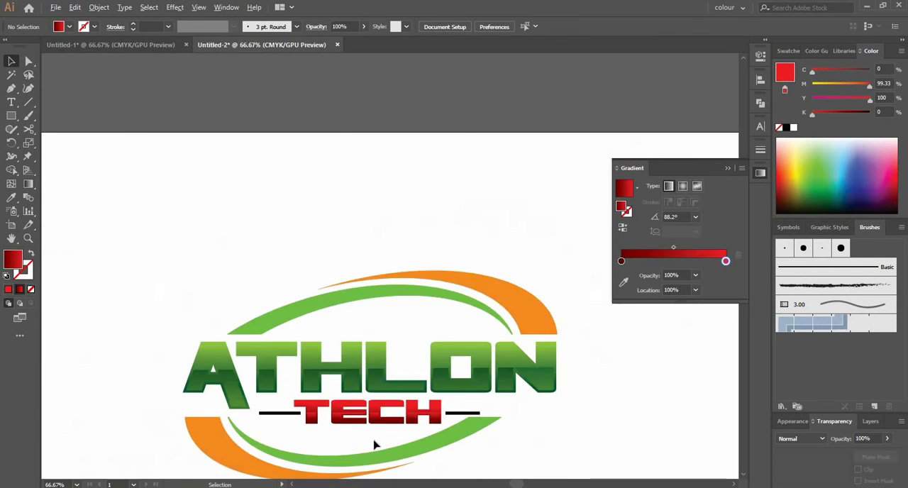
Step: Reverse the red gradient on the inset shapes of all four TECH letters
scroll(375, 432, up, 5)
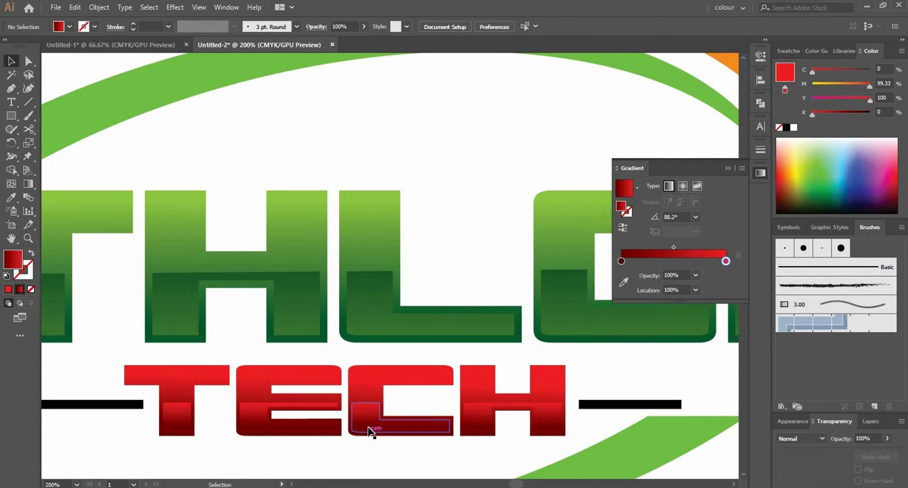
click(370, 432)
key(ctrl+shift+a)
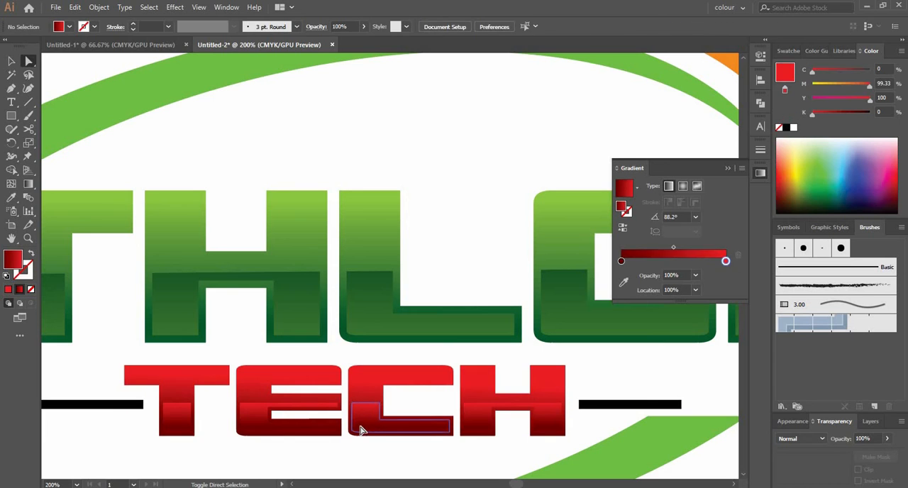
click(360, 426)
shift+click(255, 423)
shift+click(178, 423)
shift+click(488, 419)
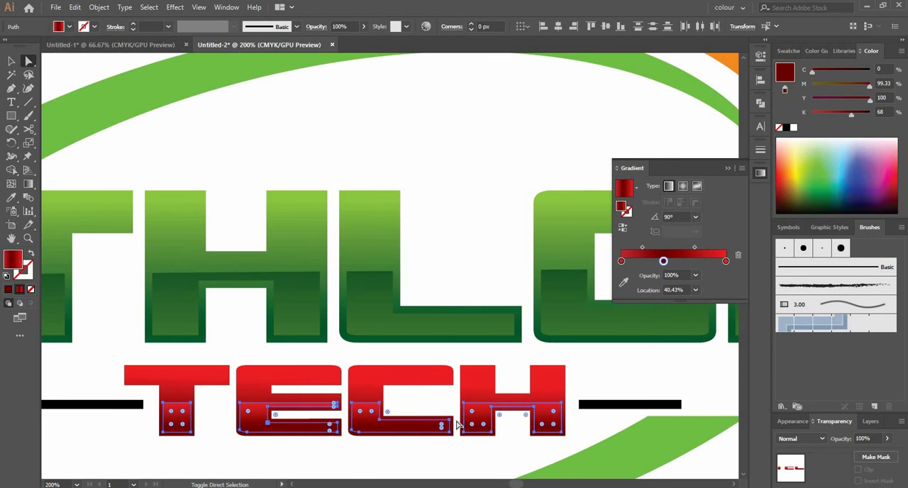
key(g)
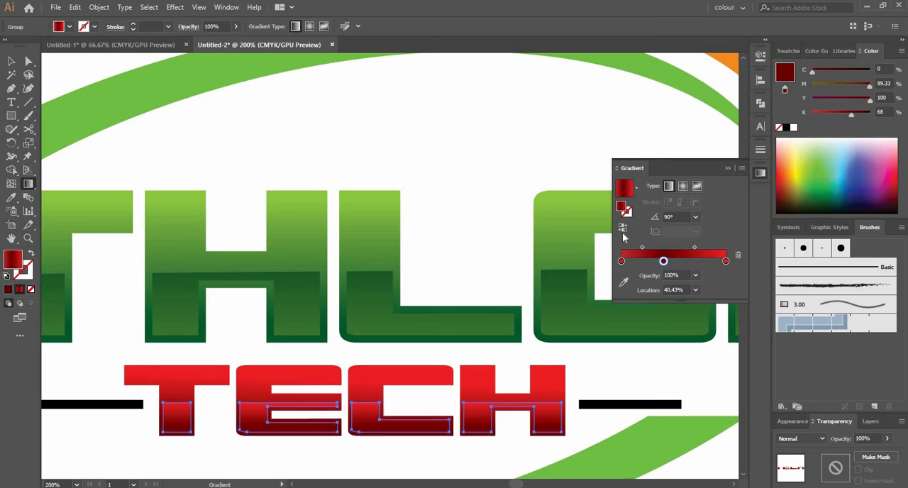
click(622, 230)
key(v)
click(422, 464)
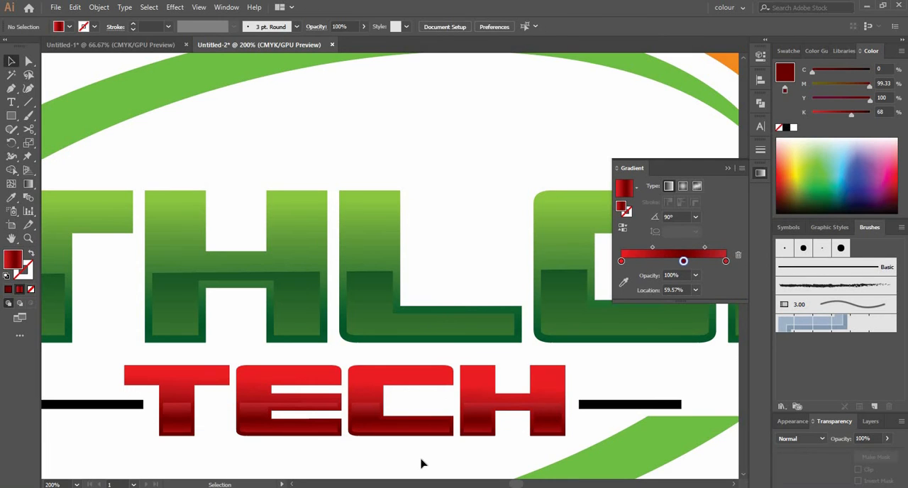
Step: Reduce the TECH insets' gradient to two stops by removing the bright red first stop and moving dark red to 0%, and reverse it
click(253, 395)
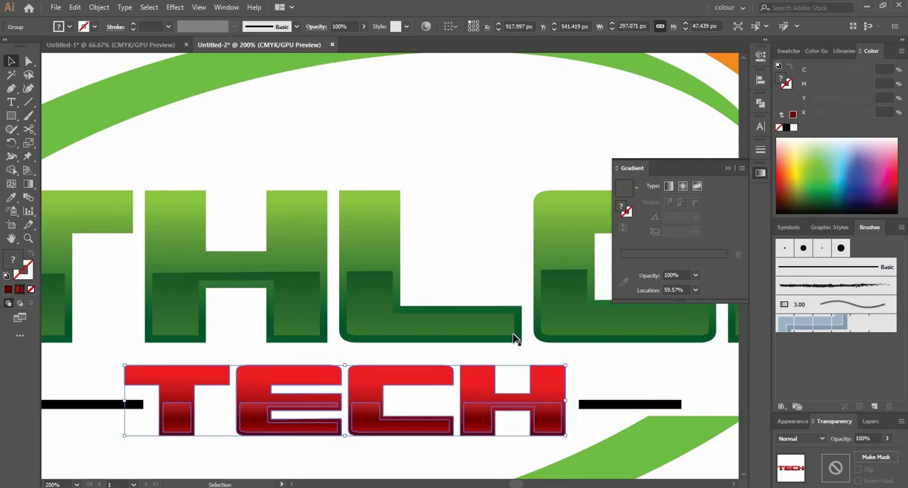
key(a)
click(520, 451)
click(477, 422)
shift+click(367, 426)
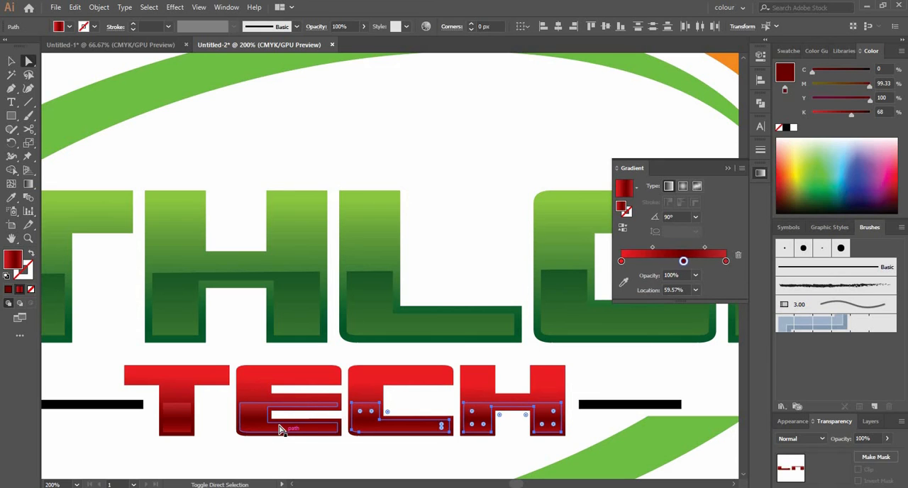
shift+click(256, 424)
shift+click(179, 424)
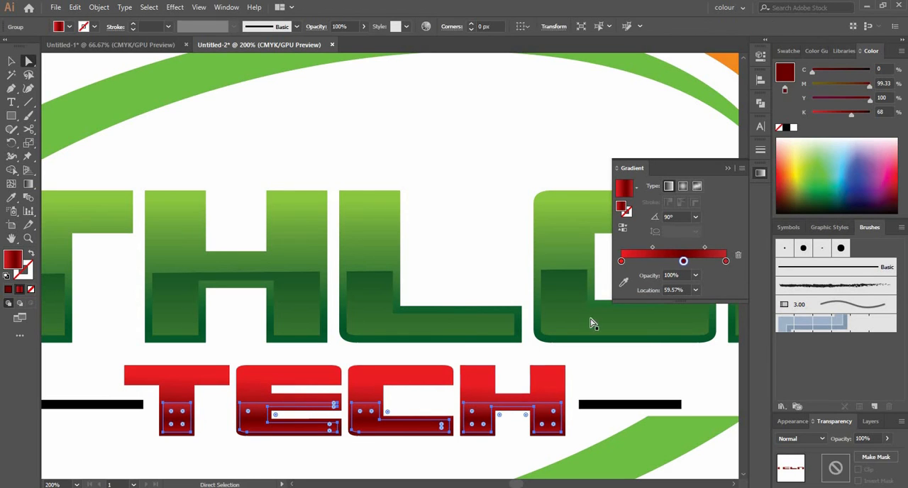
drag(620, 262, 622, 289)
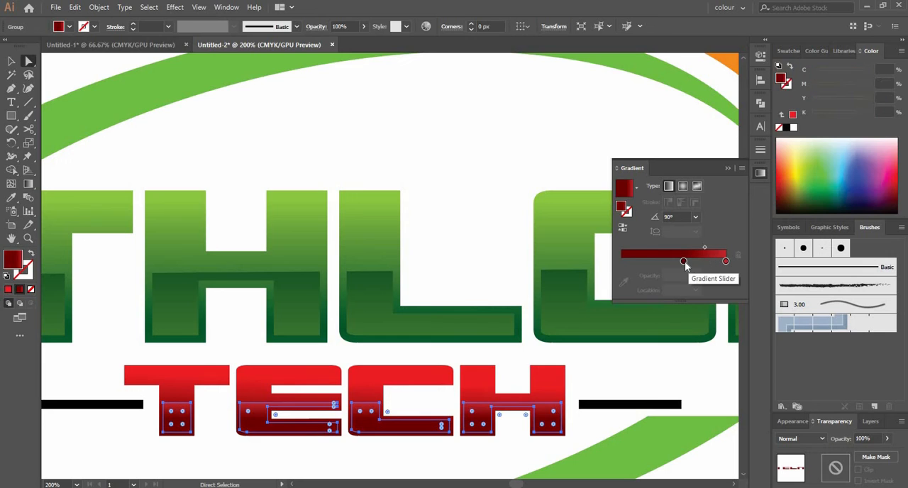
drag(683, 263, 608, 269)
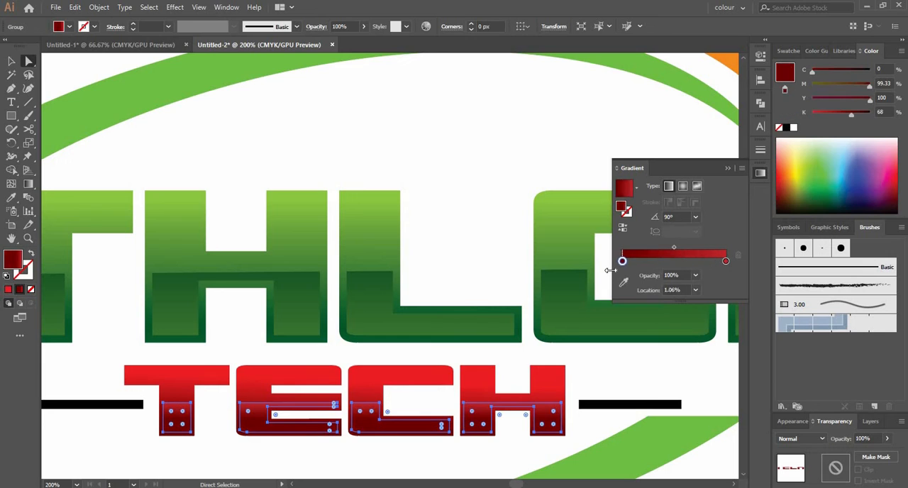
click(622, 228)
click(416, 443)
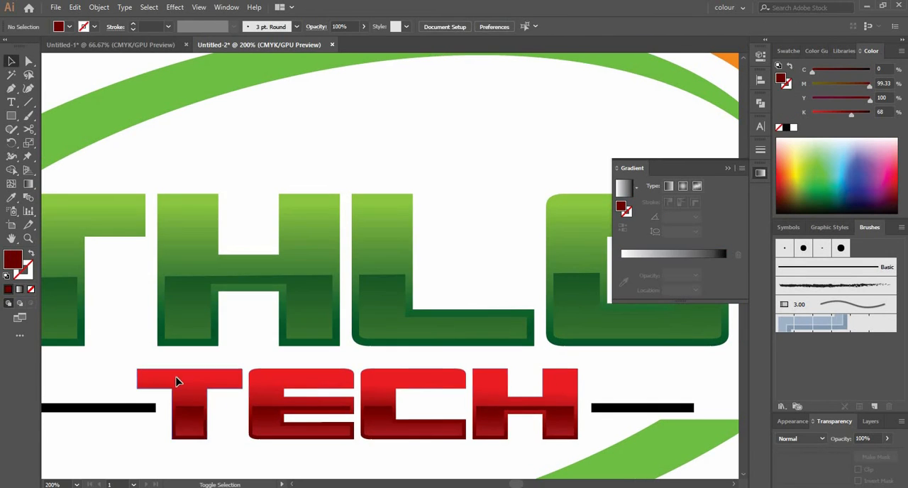
Step: Add a stop near the middle of the red gradient on the T and E letters of TECH
click(186, 383)
shift+click(305, 380)
shift+click(397, 381)
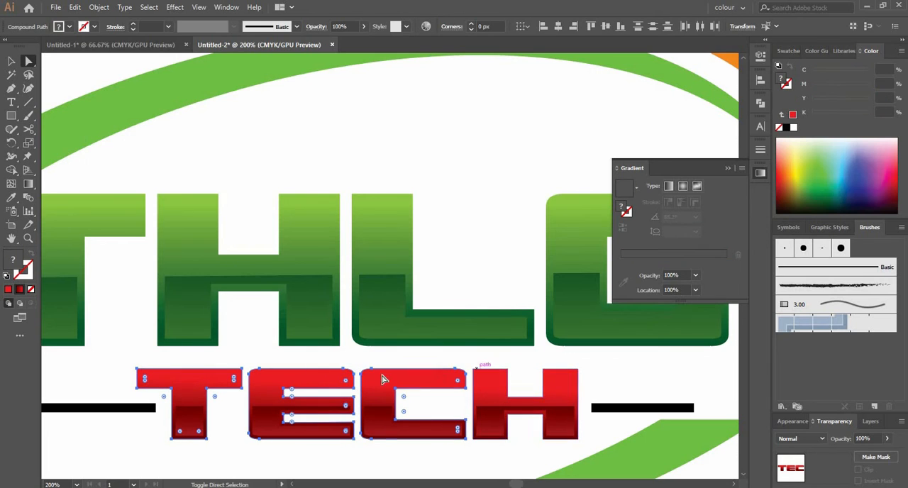
click(223, 359)
click(220, 377)
shift+click(284, 378)
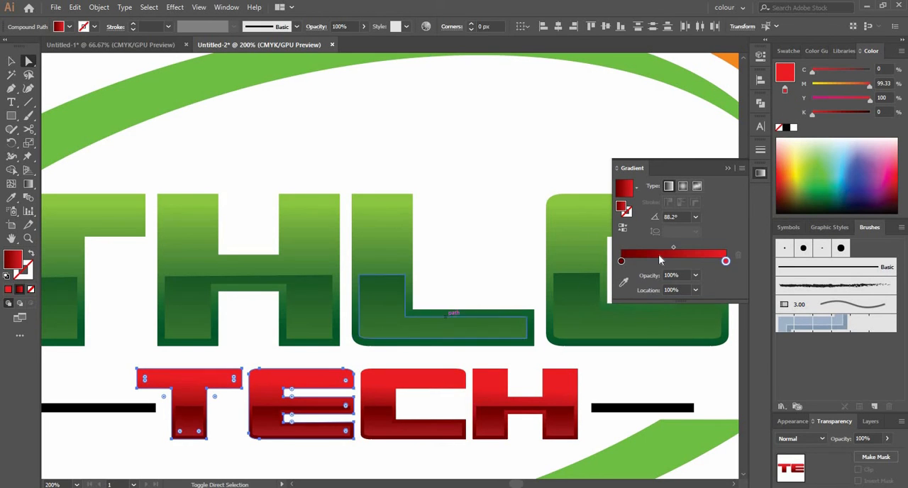
mouse_move(676, 264)
mouse_down()
mouse_move(688, 261)
mouse_move(676, 284)
mouse_move(672, 263)
mouse_up()
Step: Recolour the first gradient stop of the T and E letters to red with 20% black
double_click(621, 262)
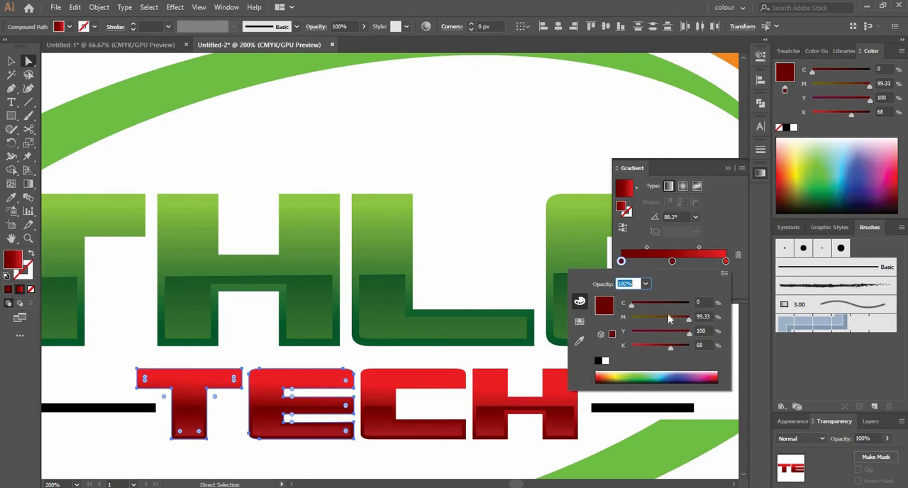
click(644, 347)
click(461, 460)
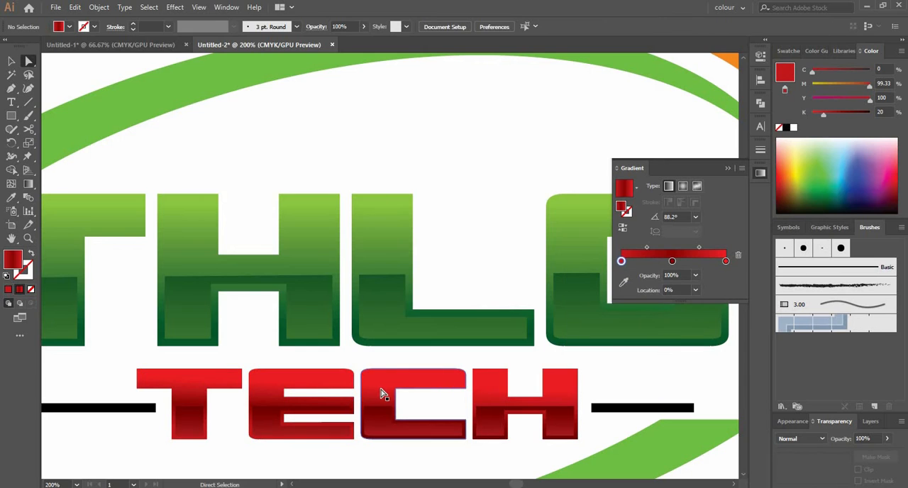
click(381, 390)
key(i)
click(297, 378)
key(ctrl+z)
key(v)
click(415, 456)
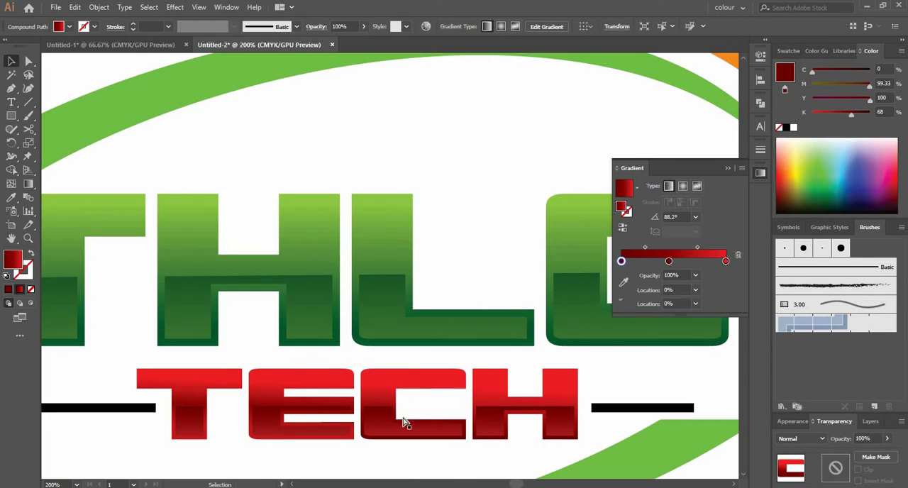
Step: Copy the E's three-stop red gradient onto the C and H of TECH with the Eyedropper
click(403, 423)
key(i)
click(298, 376)
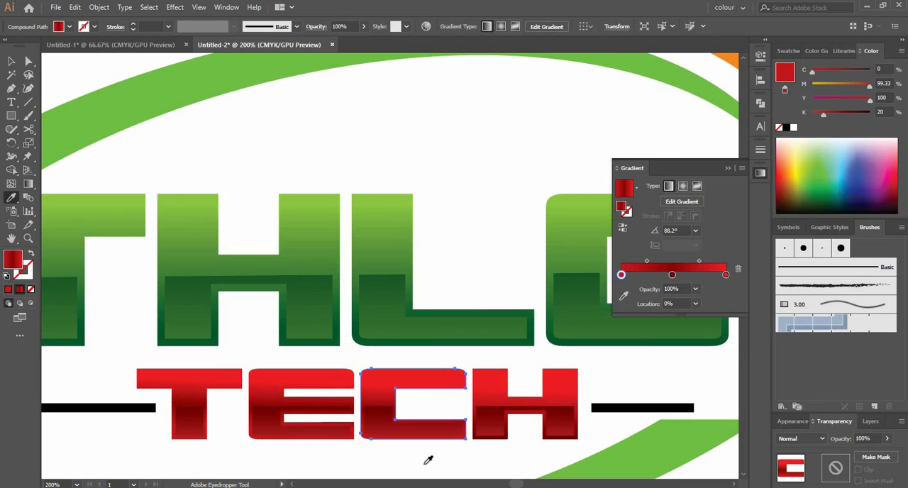
key(a)
click(491, 386)
key(i)
click(412, 376)
key(a)
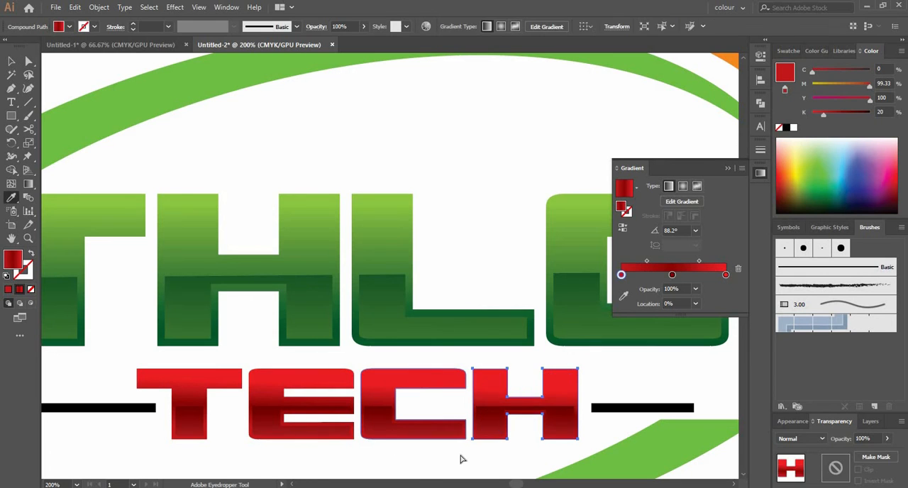
click(461, 458)
Step: Try to run the red gradient vertically across the H of TECH with the Gradient tool
click(496, 389)
key(g)
drag(480, 360, 488, 384)
key(a)
Step: Run the three-stop red gradient vertically across all four TECH letters together, starting from the 20% black red below
click(418, 382)
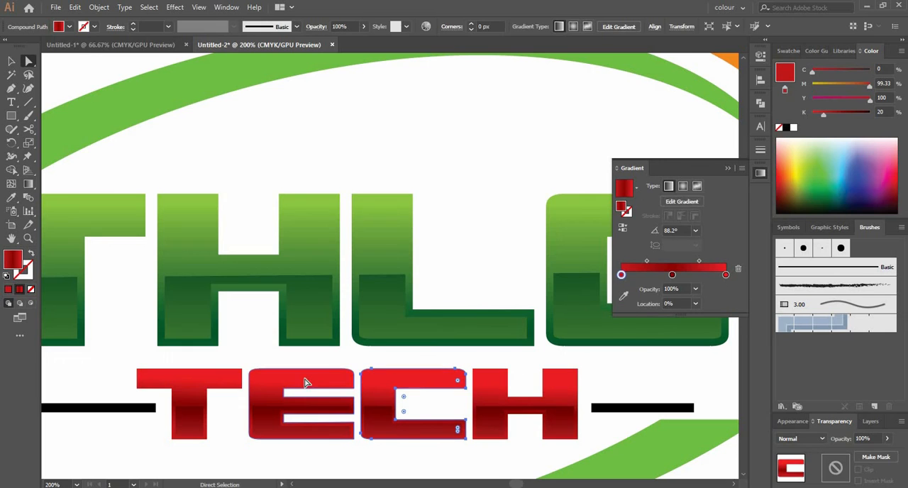
shift+click(306, 381)
shift+click(218, 381)
shift+click(482, 383)
key(g)
mouse_move(382, 448)
mouse_down()
mouse_move(383, 365)
mouse_move(383, 388)
mouse_up()
drag(381, 324, 366, 286)
drag(391, 444, 391, 382)
key(v)
click(357, 456)
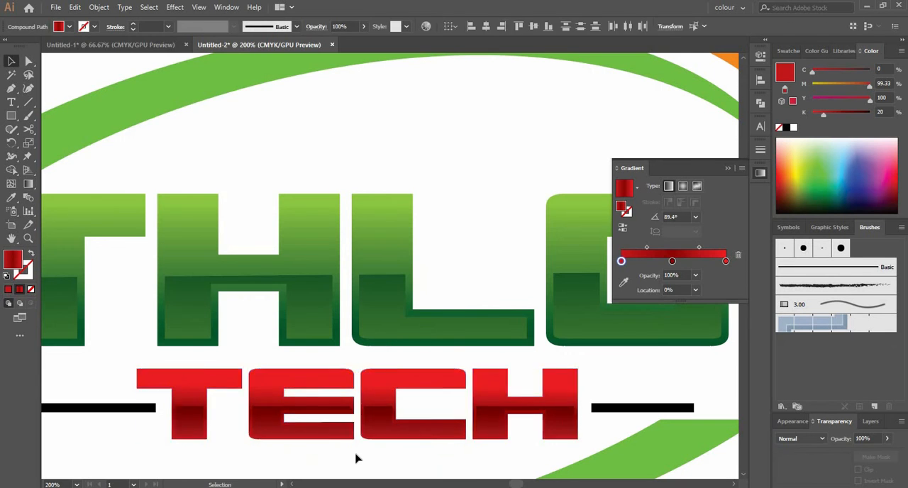
Step: Apply the ATHLON lettering's green gradient to both green crescents with the Eyedropper
scroll(356, 456, down, 3)
drag(525, 448, 497, 361)
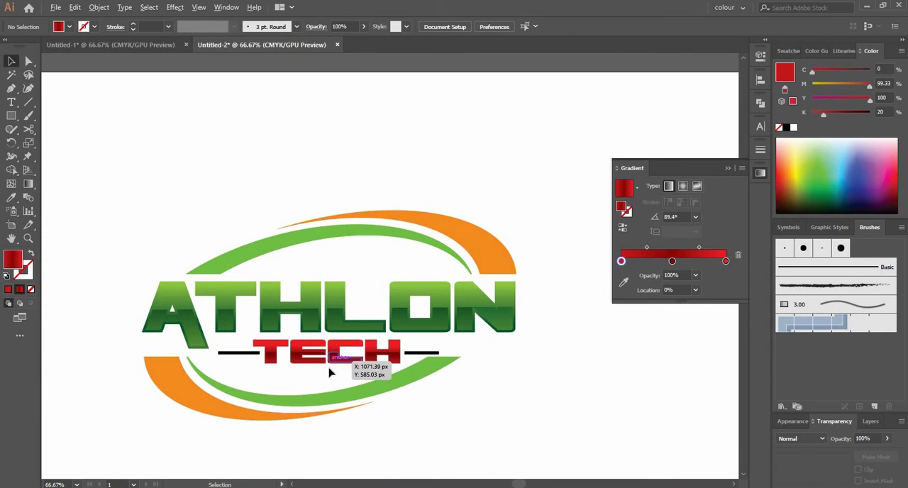
scroll(330, 372, up, 1)
click(361, 416)
shift+click(340, 175)
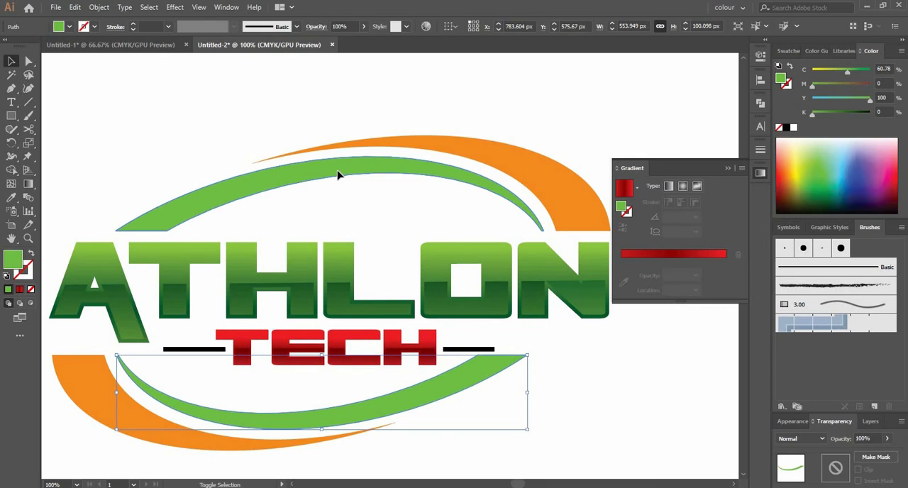
key(i)
click(275, 238)
key(v)
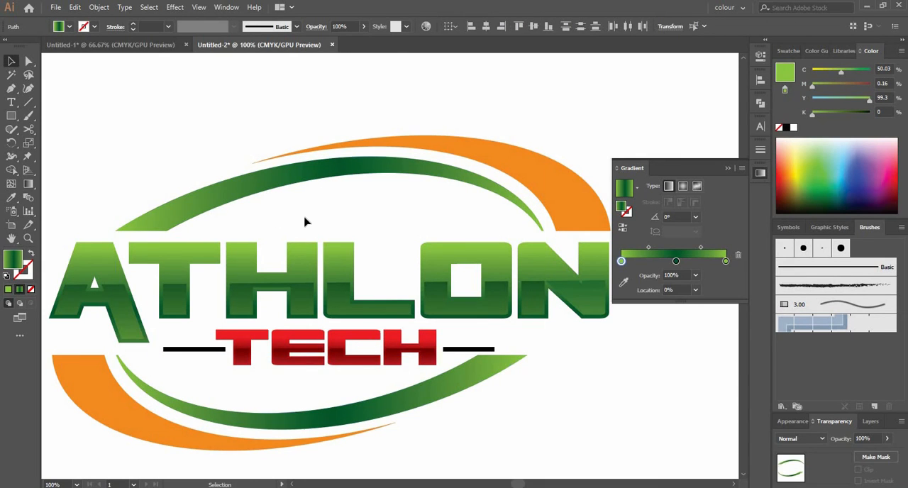
click(305, 222)
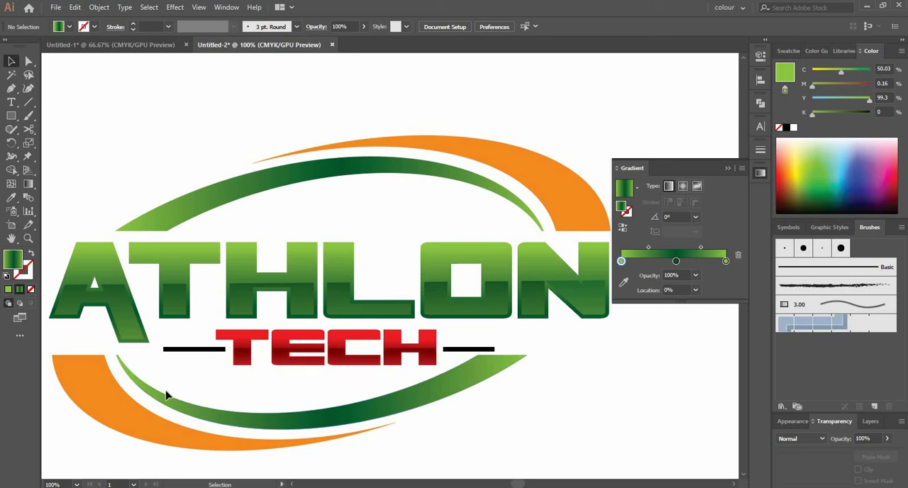
Step: Apply the TECH lettering's red gradient to both orange crescents with the Eyedropper
click(506, 157)
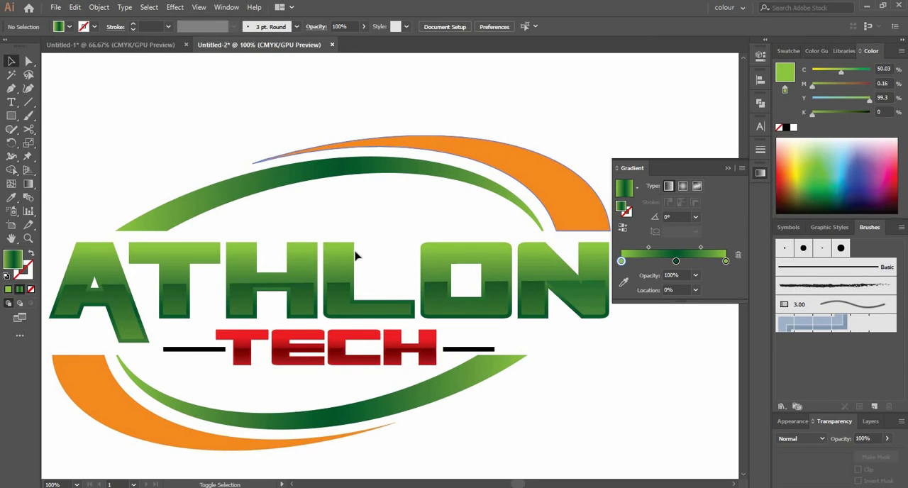
shift+click(100, 409)
key(i)
click(242, 332)
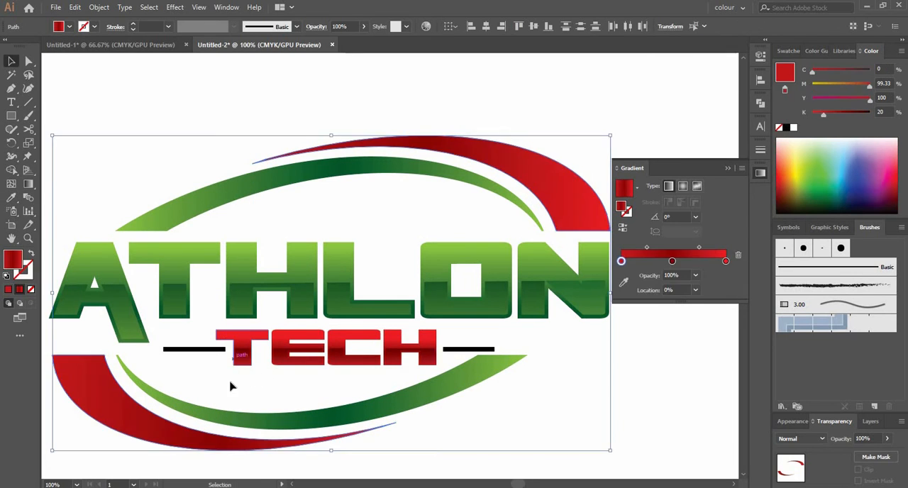
key(v)
click(229, 384)
Step: Apply the TECH lettering's red gradient to the two black side bars beside TECH
click(491, 349)
key(i)
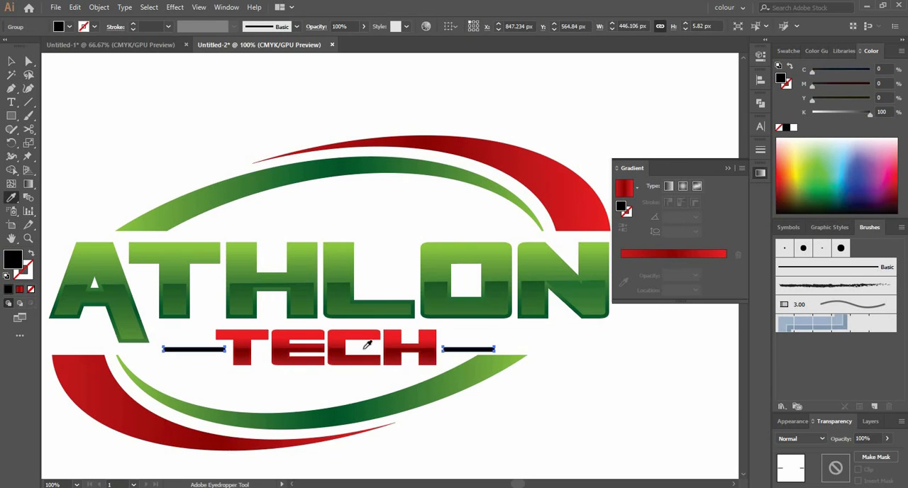
click(361, 339)
key(v)
click(331, 385)
scroll(330, 385, down, 2)
click(373, 338)
right_click(371, 337)
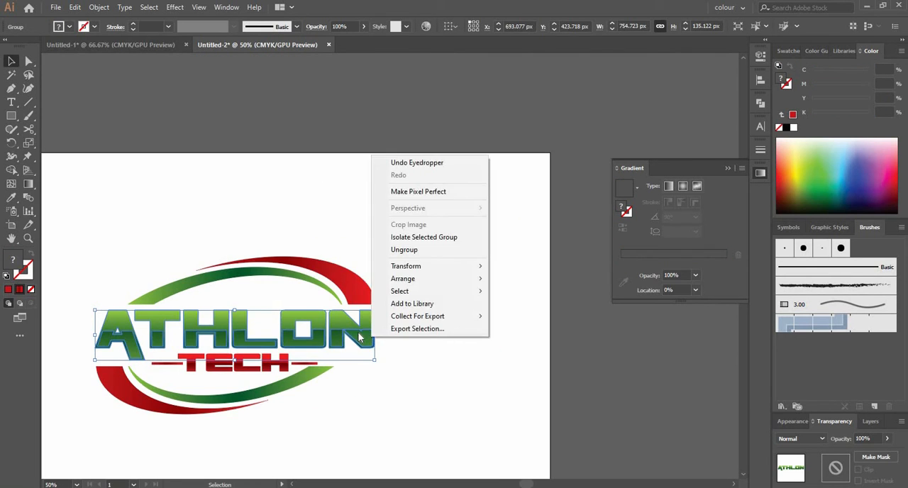
right_click(358, 332)
click(420, 376)
Step: Group the two upper crescents together, and group the two lower crescents together
click(315, 266)
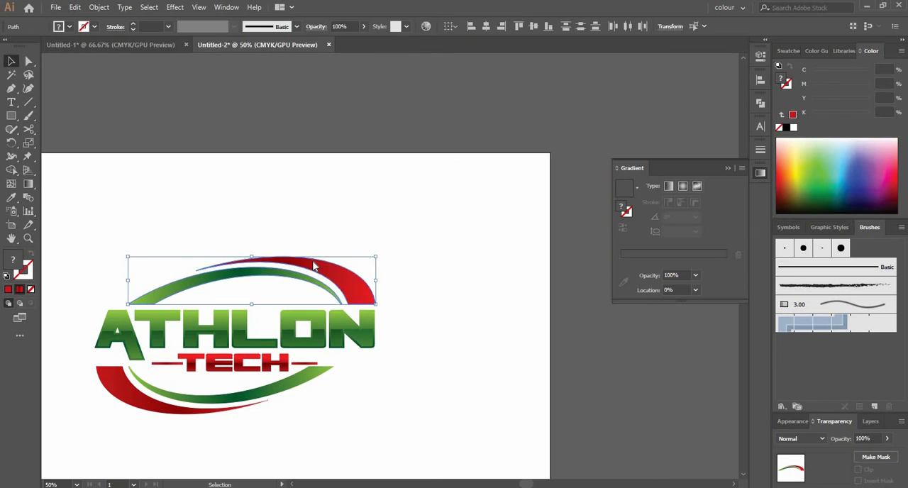
right_click(315, 263)
click(368, 331)
click(211, 400)
right_click(211, 402)
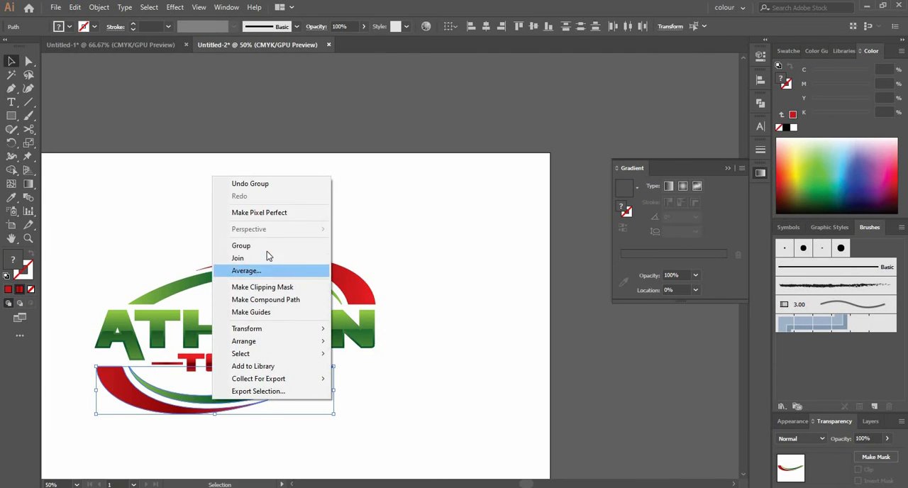
click(268, 247)
click(401, 244)
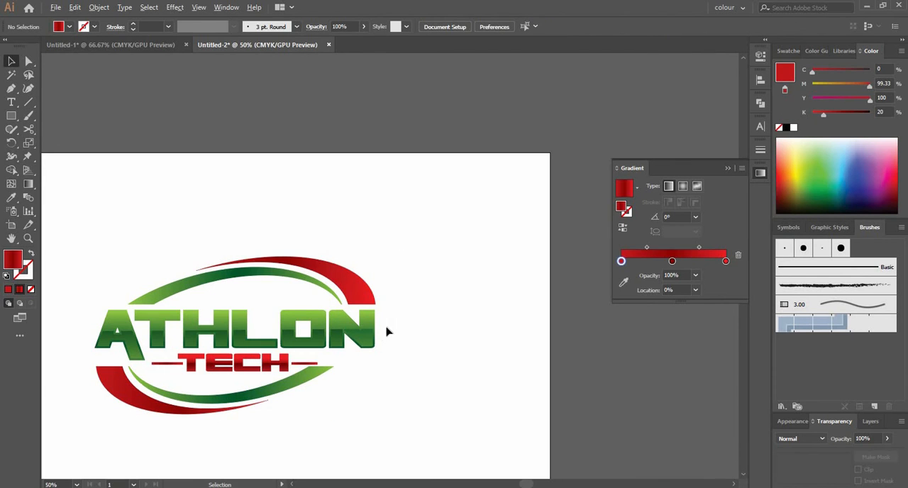
Step: Duplicate the whole logo beside the original on the right half of the artboard
scroll(385, 332, down, 3)
key(ctrl+a)
drag(305, 332, 428, 325)
click(241, 367)
scroll(258, 342, up, 1)
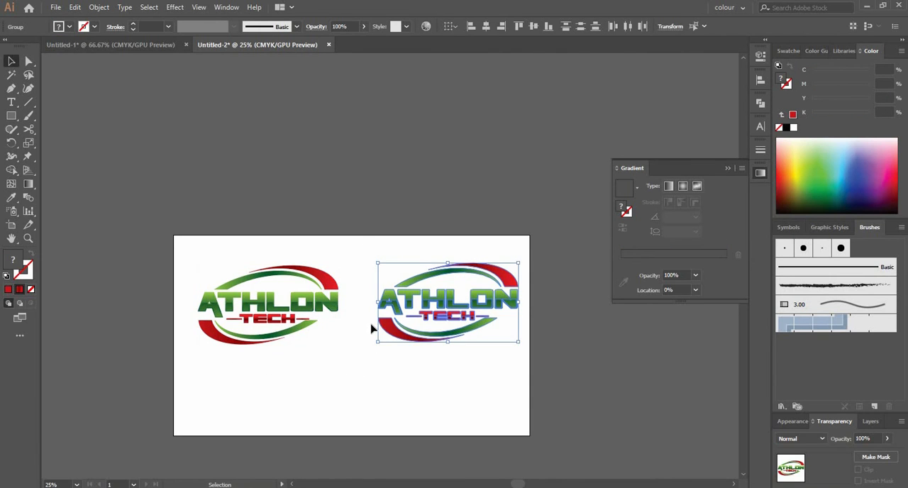
click(253, 366)
Step: Draw a rectangle covering the whole artboard and send it behind both logos
key(m)
drag(174, 236, 528, 435)
right_click(313, 314)
mouse_move(345, 253)
click(488, 291)
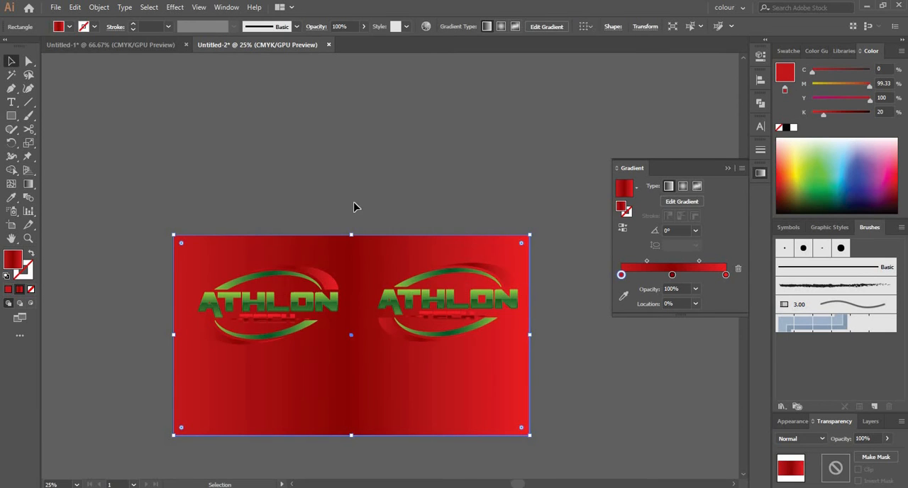
Step: Recolour the first gradient stop of the background rectangle to yellow by setting magenta to 0%
click(356, 207)
click(359, 253)
click(813, 88)
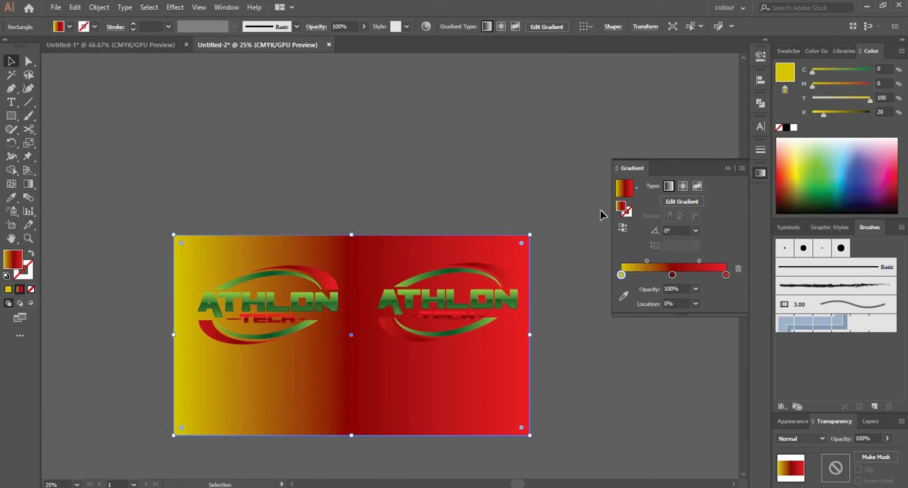
Step: Replace the background rectangle's gradient with the default plain white fill and black stroke
drag(672, 276, 670, 312)
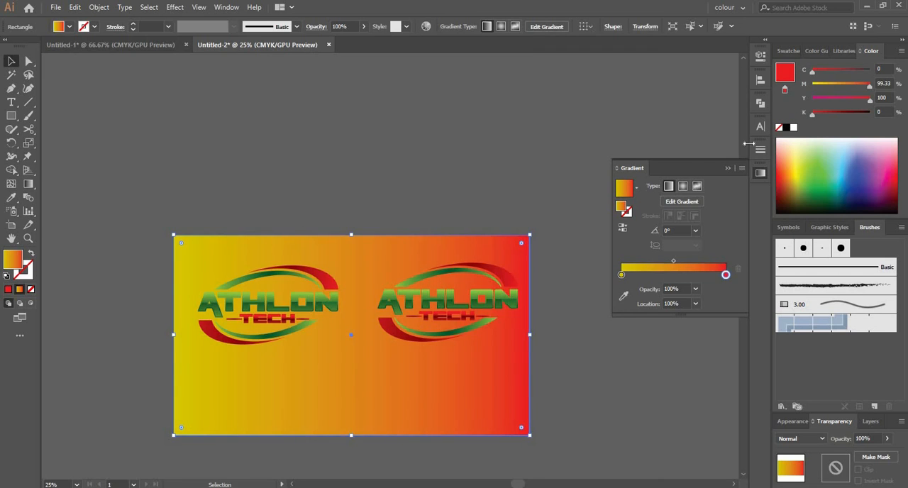
click(794, 127)
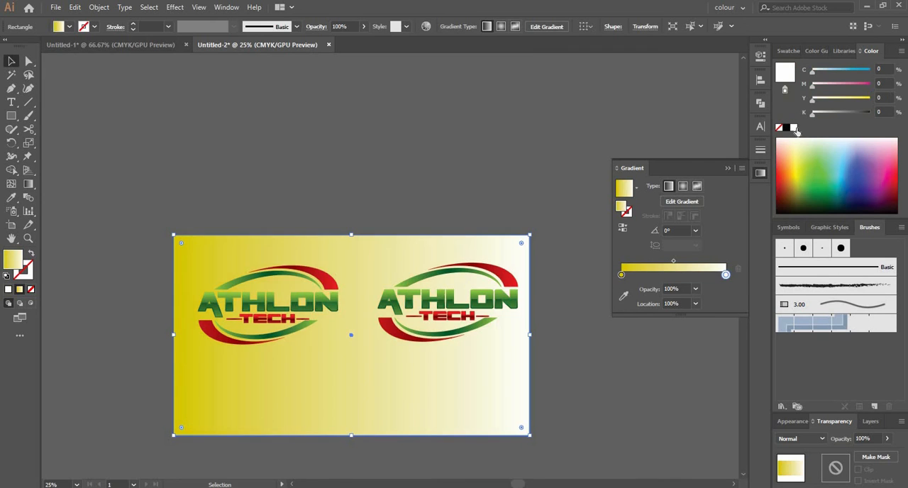
click(7, 276)
key(ctrl+shift+a)
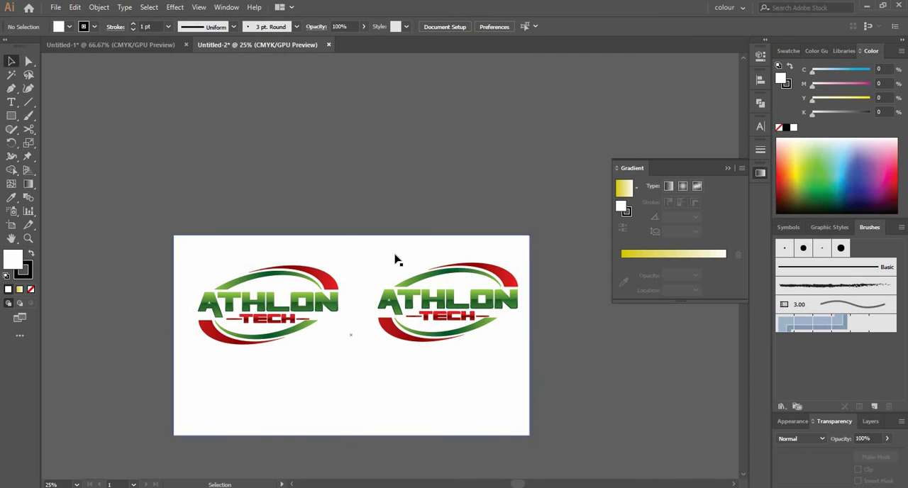
Step: Draw a vertical line down the middle of the background rectangle from its upper to its lower edge
key(p)
click(355, 236)
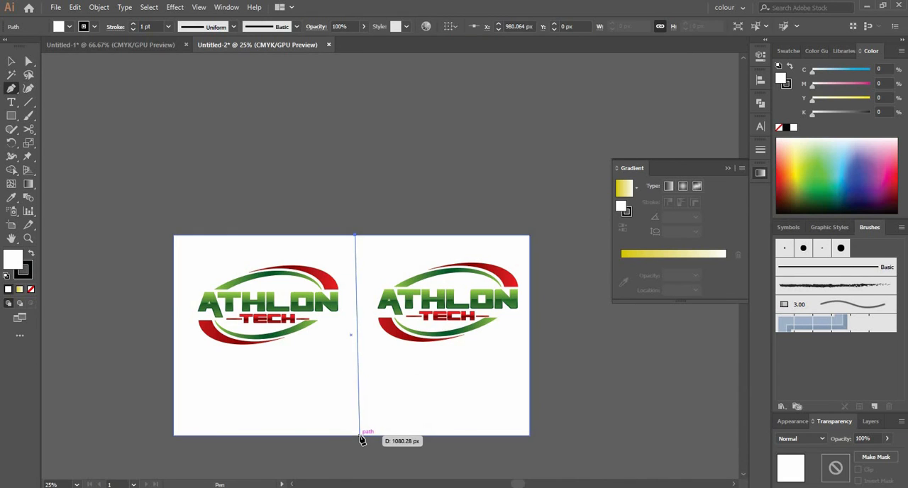
click(358, 435)
Step: Divide the background along the line with Shape Builder, filling the right half pale yellow and the left half dusty pink
key(shift+v)
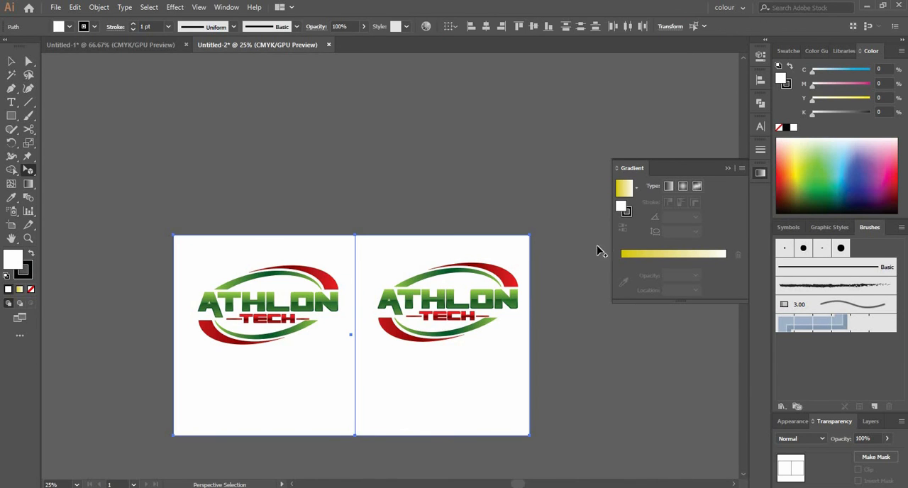
click(522, 326)
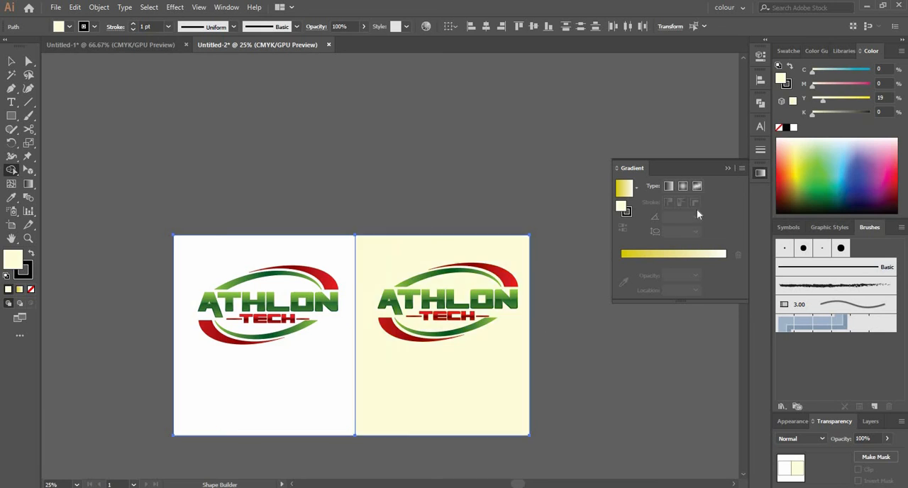
click(827, 84)
click(822, 70)
click(323, 346)
key(v)
click(336, 197)
Step: Recolour the left half of the background light blue with 23% cyan and the other channels at 0%
scroll(269, 317, up, 2)
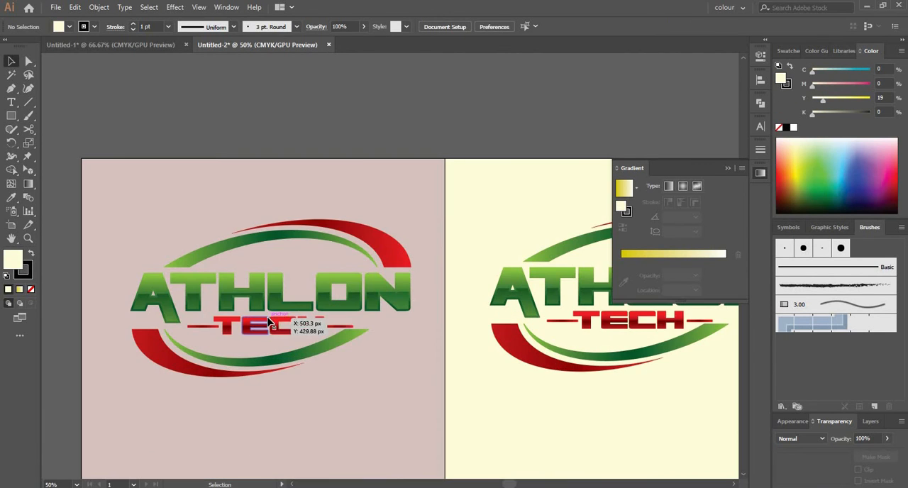
key(space)
drag(460, 138, 438, 106)
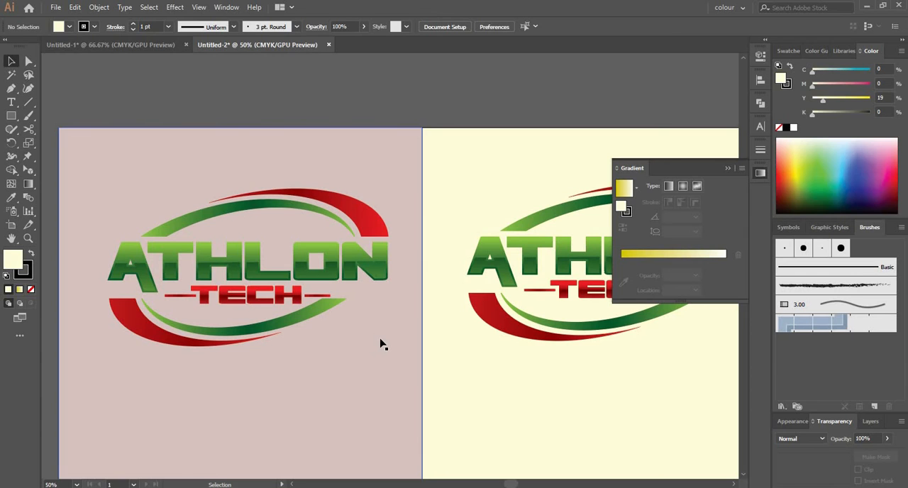
drag(839, 71, 812, 84)
click(389, 114)
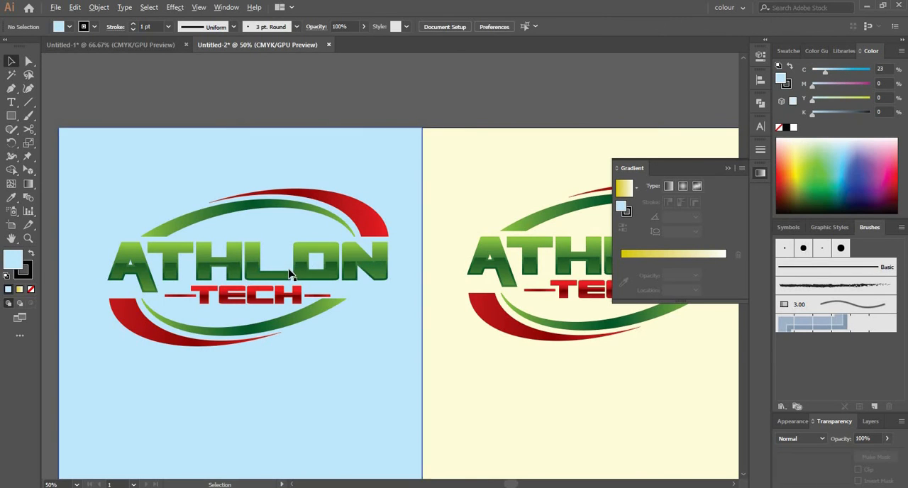
Step: Ungroup the ATHLON lettering of the left logo
scroll(293, 270, up, 1)
click(247, 254)
right_click(409, 254)
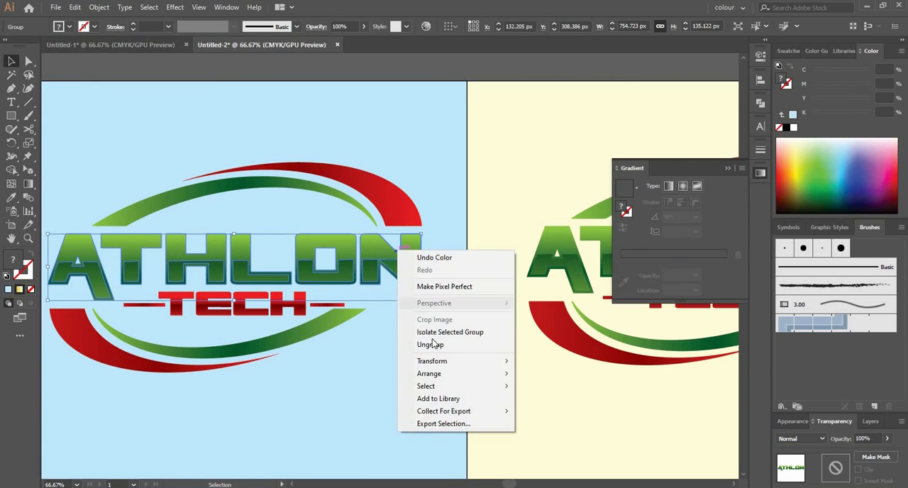
click(429, 345)
click(402, 304)
Step: Fill the six full ATHLON letter shapes of the left logo with a 90° linear gradient whose first stop is light blue
key(a)
key(ctrl+2)
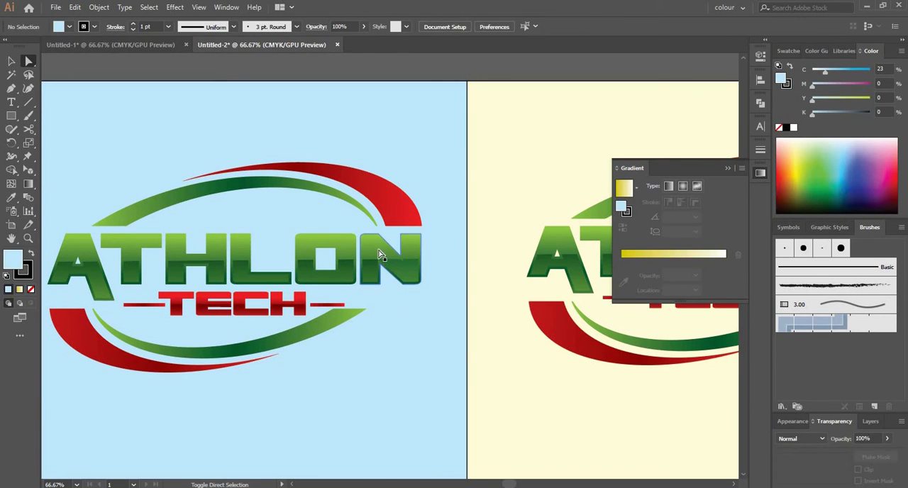
shift+click(378, 246)
shift+click(333, 244)
shift+click(131, 255)
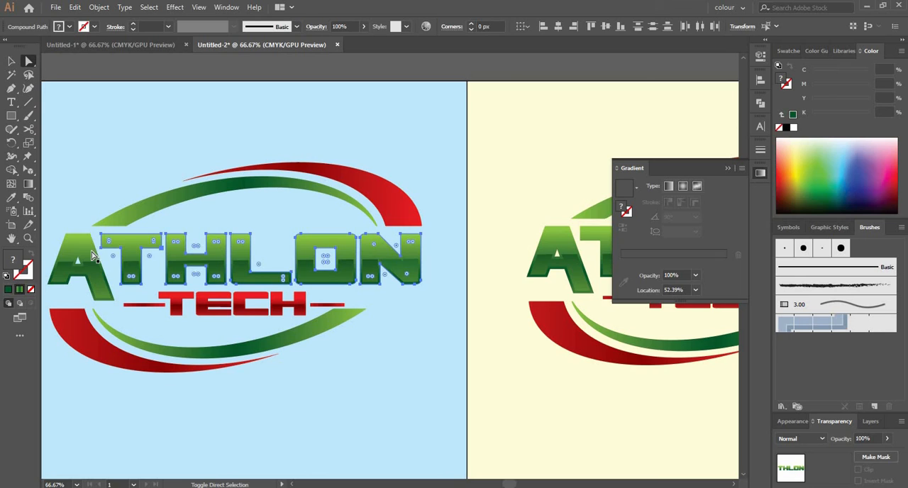
shift+click(77, 268)
key(ctrl+g)
click(637, 188)
click(561, 206)
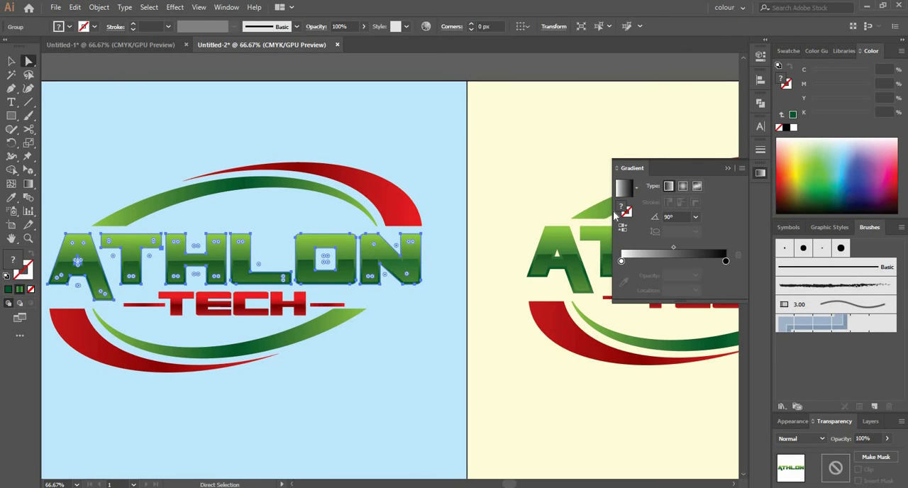
double_click(622, 260)
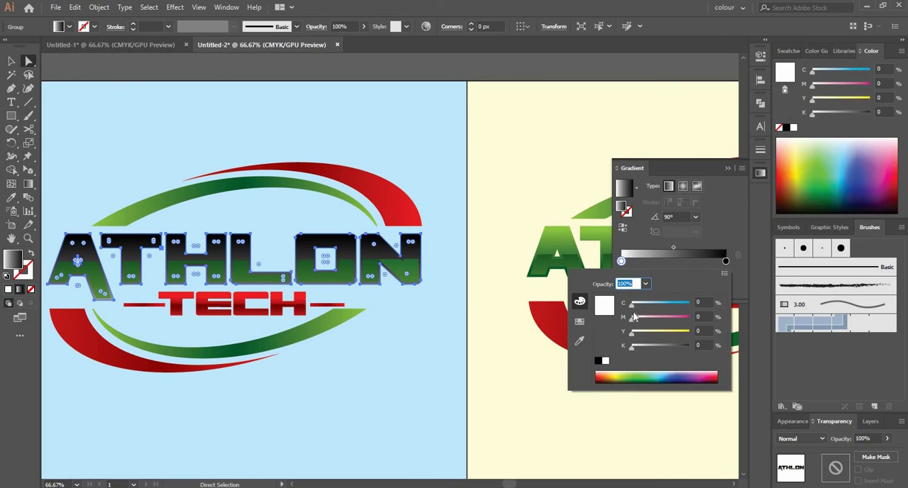
click(579, 321)
click(636, 297)
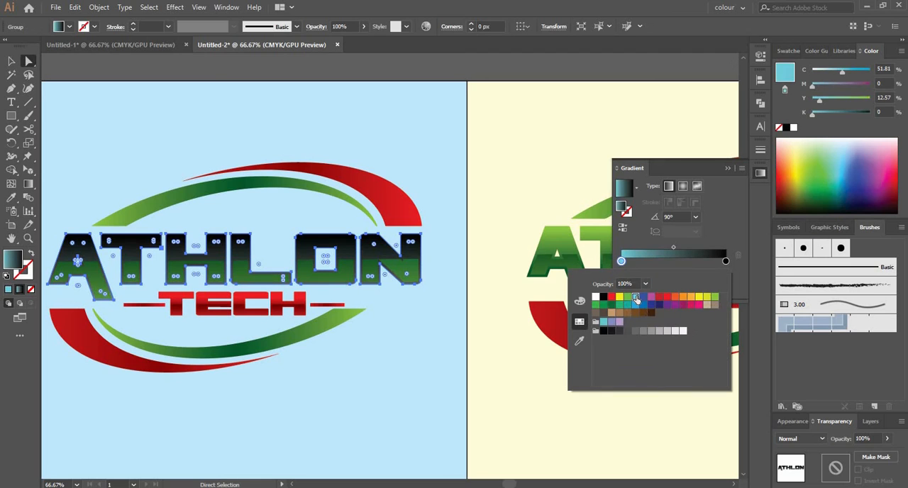
Step: Add a dark blue middle stop to the lettering gradient and recolour its last stop light blue
click(725, 261)
click(674, 262)
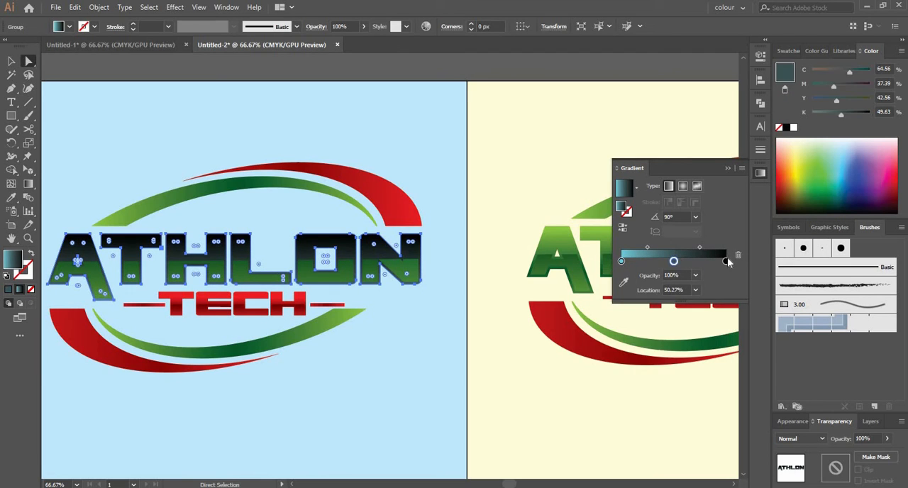
double_click(725, 261)
click(635, 297)
double_click(674, 262)
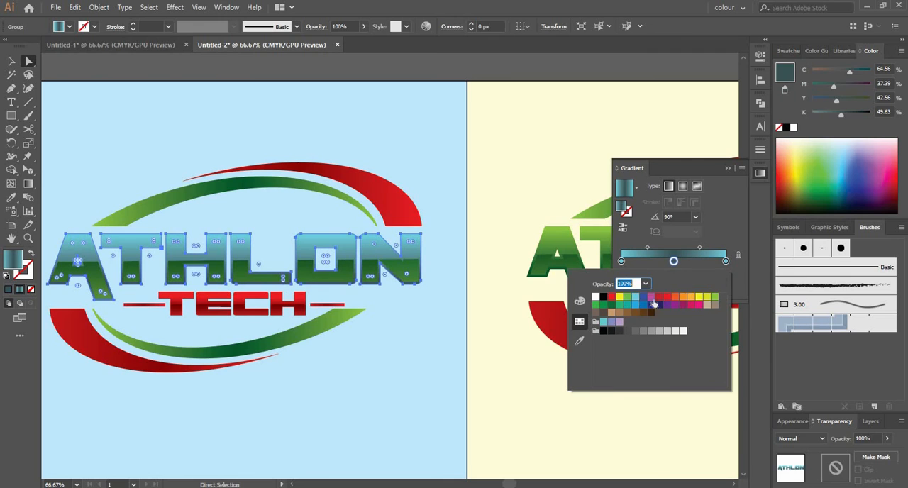
click(659, 305)
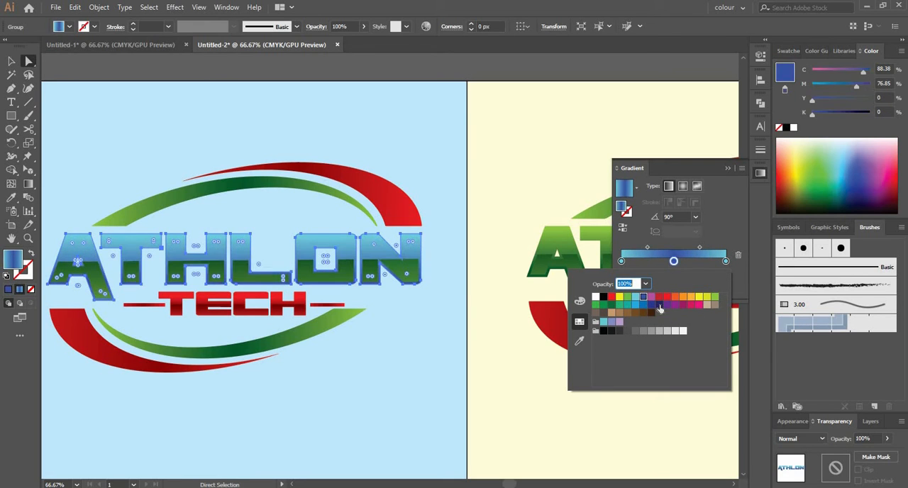
click(652, 305)
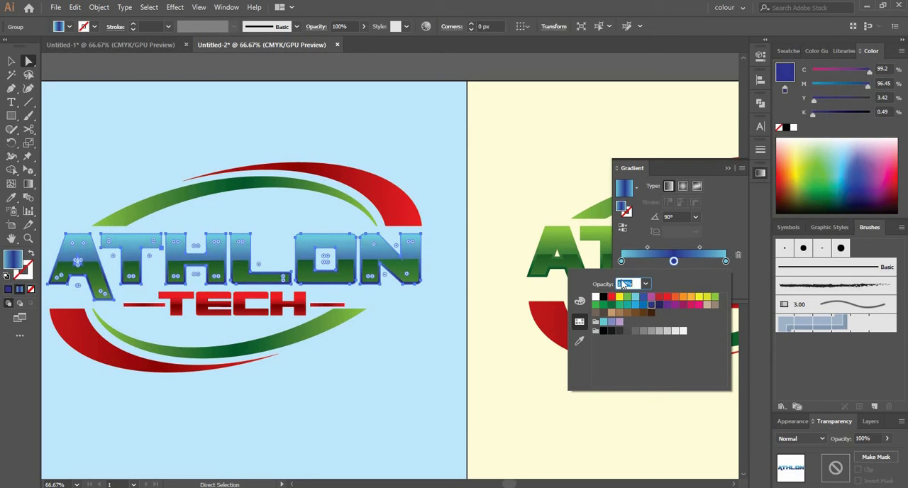
Step: Rearrange the lettering gradient to dark blue ends with a light blue centre, running vertically down the letters
key(g)
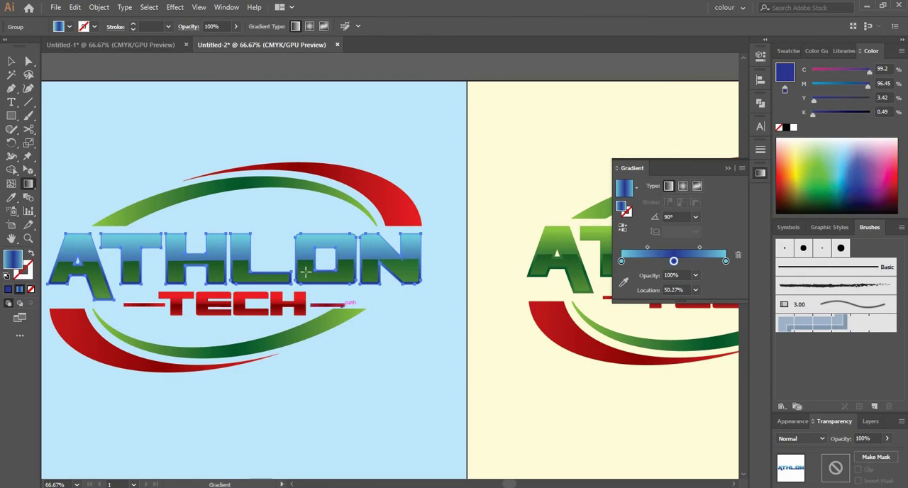
drag(249, 288, 247, 205)
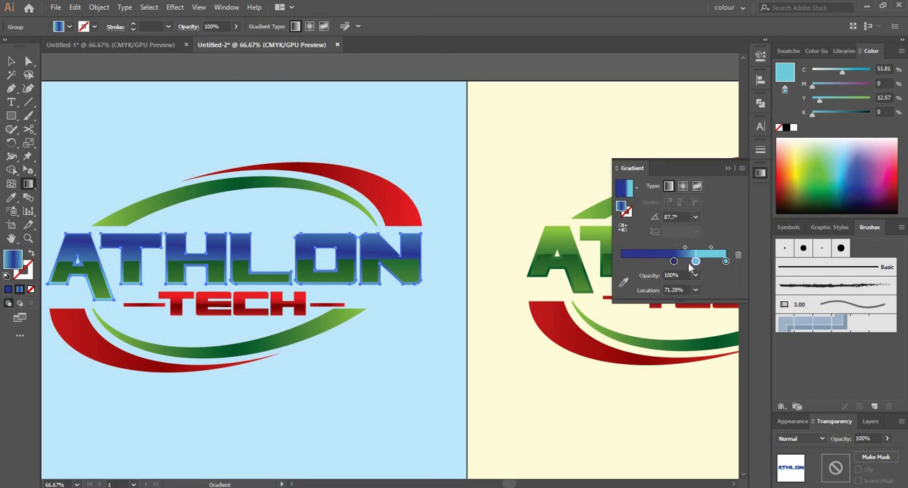
drag(674, 262, 725, 262)
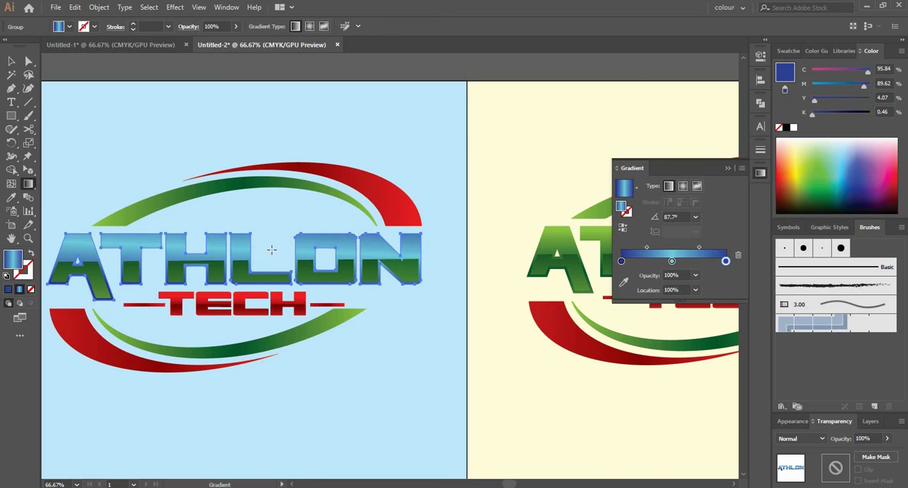
drag(246, 236, 242, 279)
key(a)
click(359, 305)
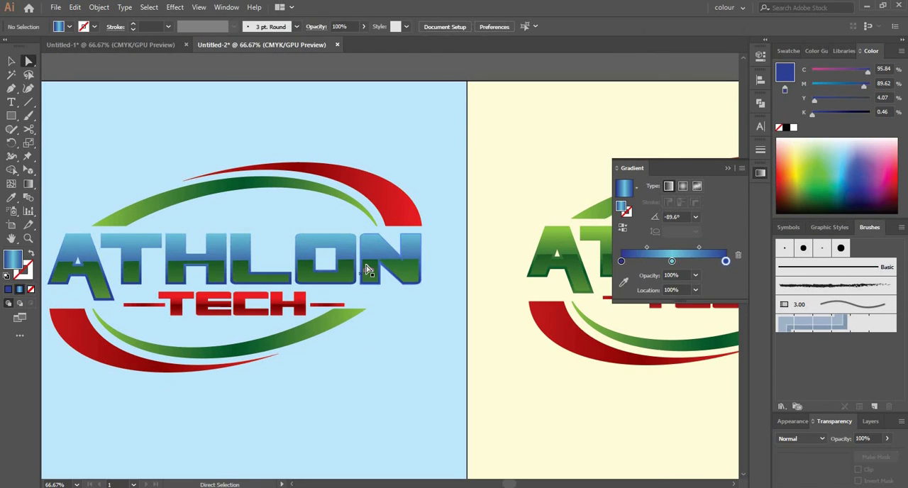
Step: Apply the white-to-black linear gradient at 90° to the lower inner parts of the left logo's ATHLON letters
click(368, 270)
shift+click(405, 273)
shift+click(350, 271)
shift+click(248, 279)
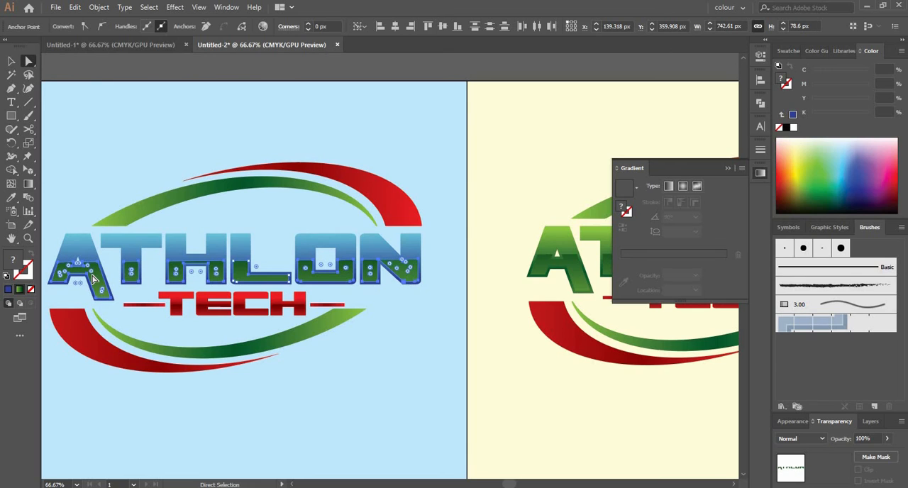
click(626, 193)
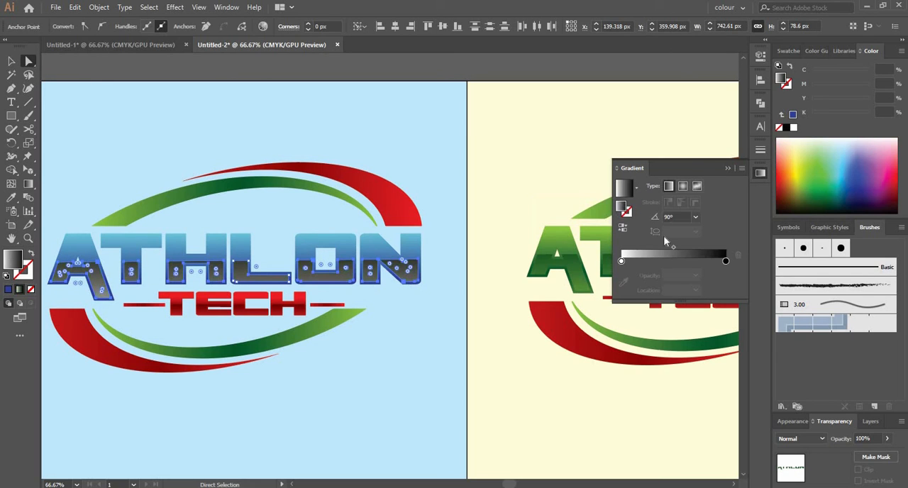
Step: Recolour the lower letter parts' gradient with navy and light blue stops, and reverse it to start with light blue
double_click(621, 263)
click(663, 308)
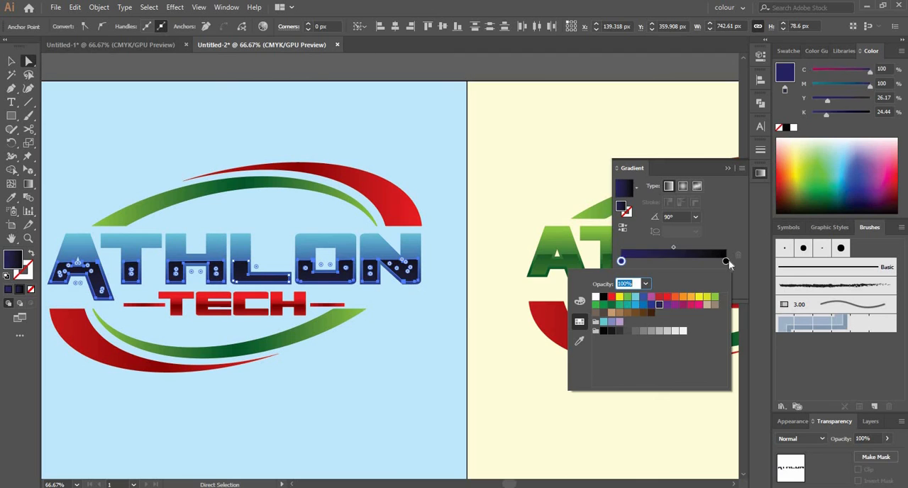
click(727, 261)
double_click(726, 261)
click(635, 298)
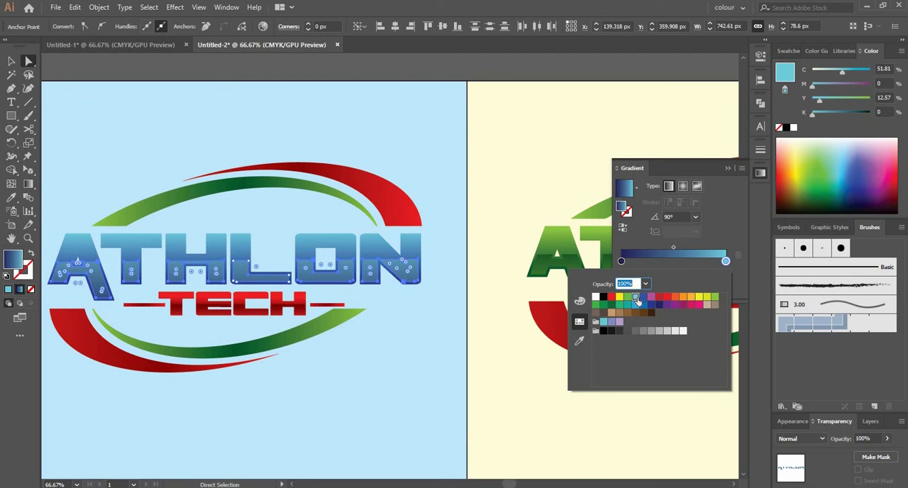
click(623, 230)
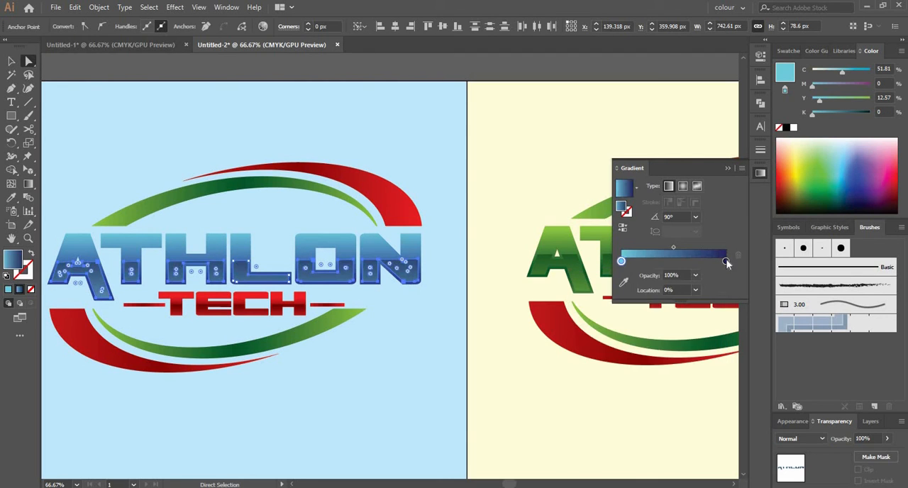
Step: Set the full ATHLON letters' gradient to run from bright blue to navy and deselect the artwork
double_click(621, 262)
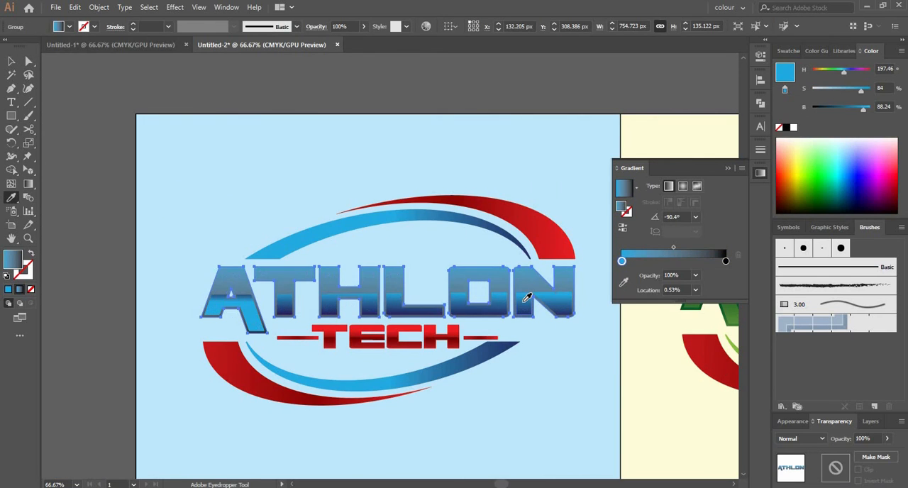
click(623, 230)
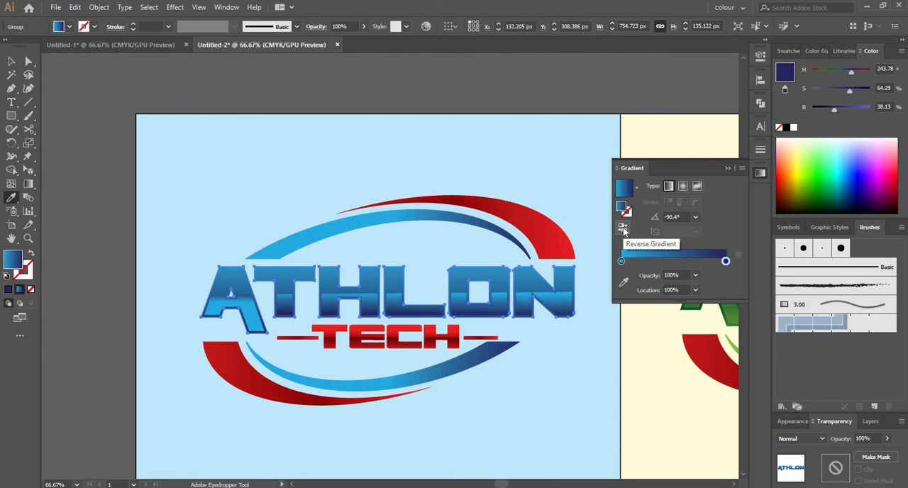
key(v)
click(367, 96)
scroll(376, 158, down, 2)
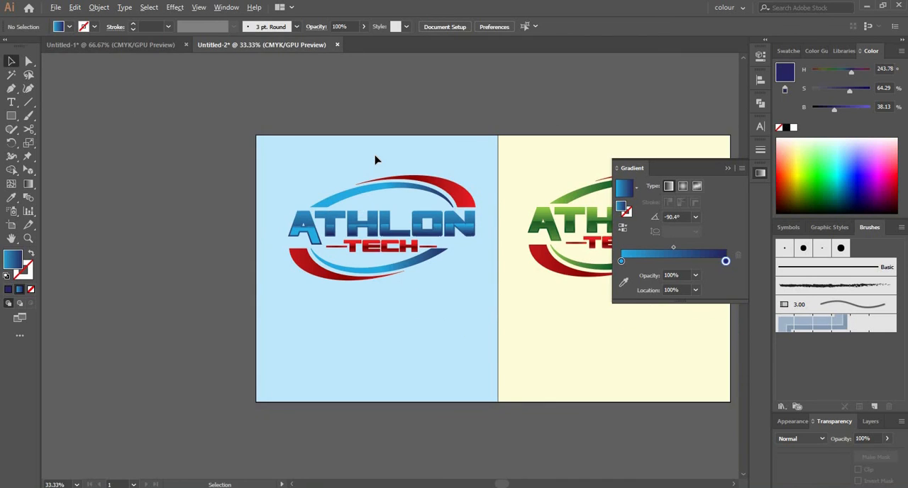
Step: Flip the gradient direction across the full ATHLON letter shapes of the left logo so that it runs upward to navy
scroll(376, 158, up, 3)
key(a)
click(492, 358)
shift+click(409, 351)
shift+click(366, 357)
shift+click(241, 350)
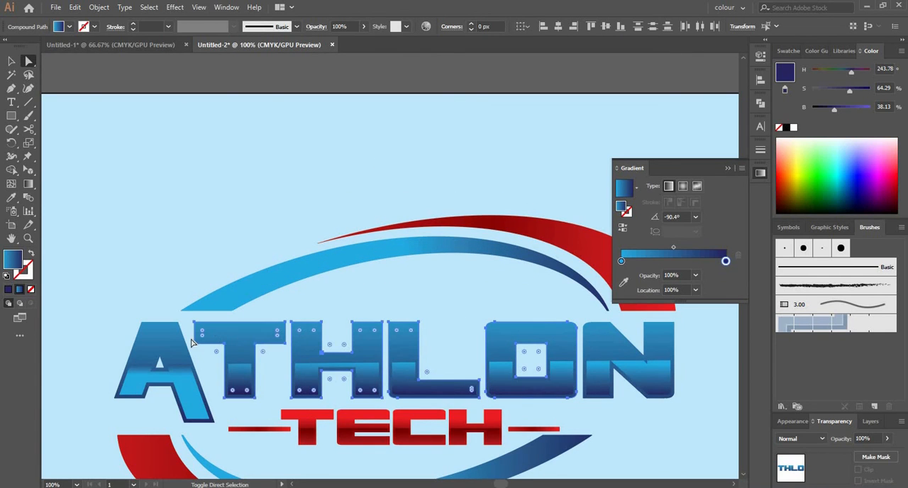
shift+click(611, 345)
key(g)
drag(516, 330, 517, 396)
drag(518, 397, 521, 284)
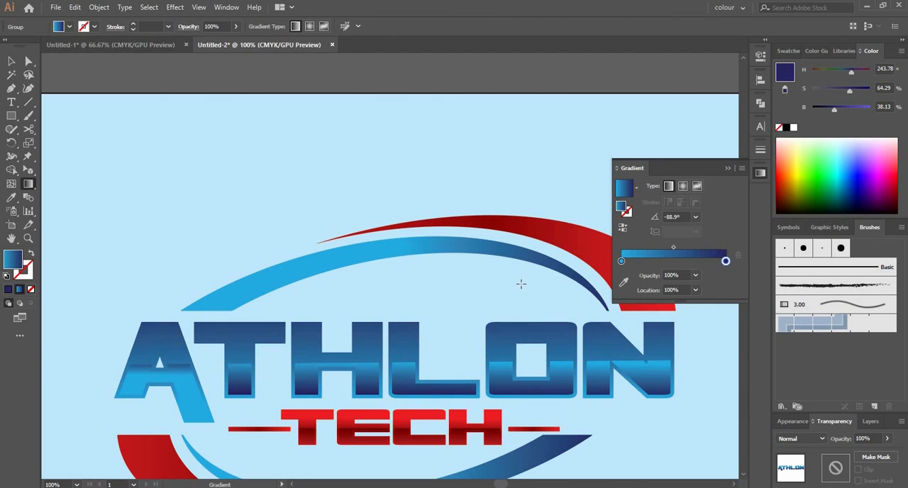
Step: Redraw the full ATHLON letters' gradient downward at about -91° and deselect the lettering
drag(518, 224, 508, 390)
mouse_move(510, 343)
mouse_down()
mouse_move(510, 385)
mouse_move(496, 358)
mouse_move(505, 354)
mouse_up()
key(v)
click(428, 80)
scroll(428, 81, down, 3)
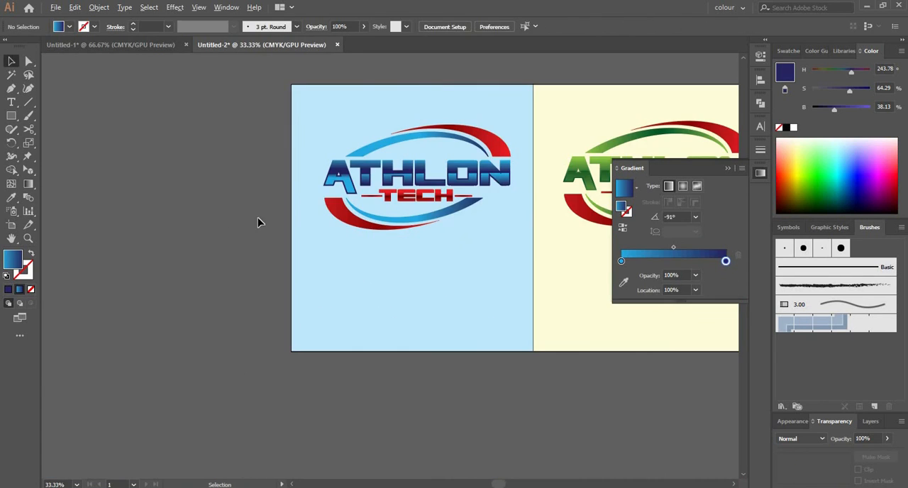
scroll(231, 232, down, 1)
drag(304, 371, 184, 385)
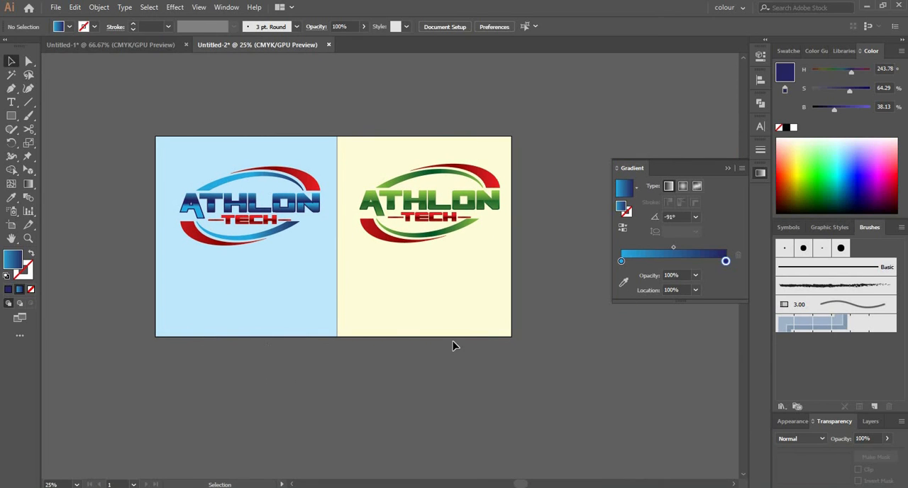
Step: Move the green-and-red logo and its pale yellow background off the artboard, beside its edge, and deselect them
click(729, 168)
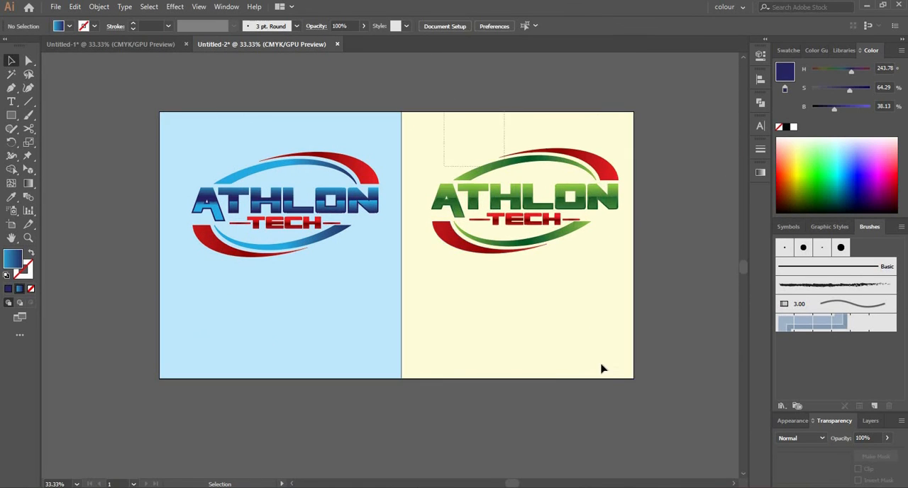
drag(529, 332, 644, 315)
scroll(563, 436, down, 2)
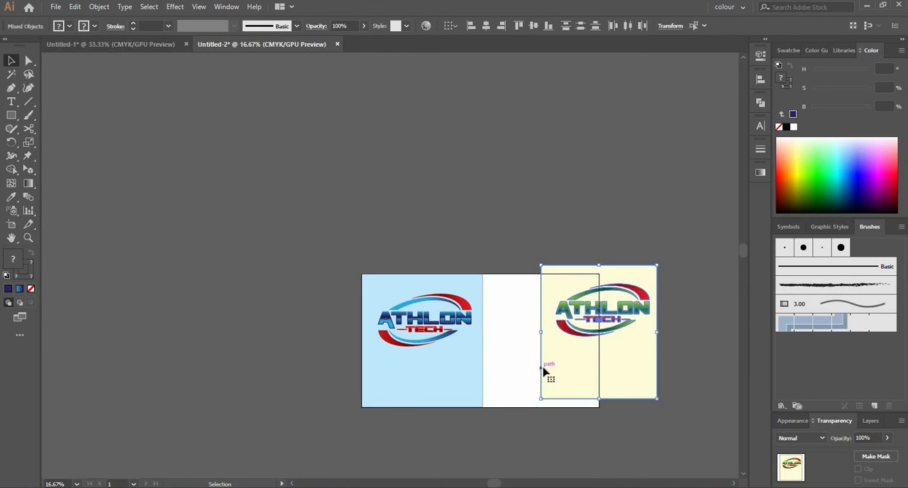
drag(557, 363, 635, 345)
click(513, 277)
Step: Widen the light blue background across the whole artboard and move the blue-and-red logo to its middle
click(481, 403)
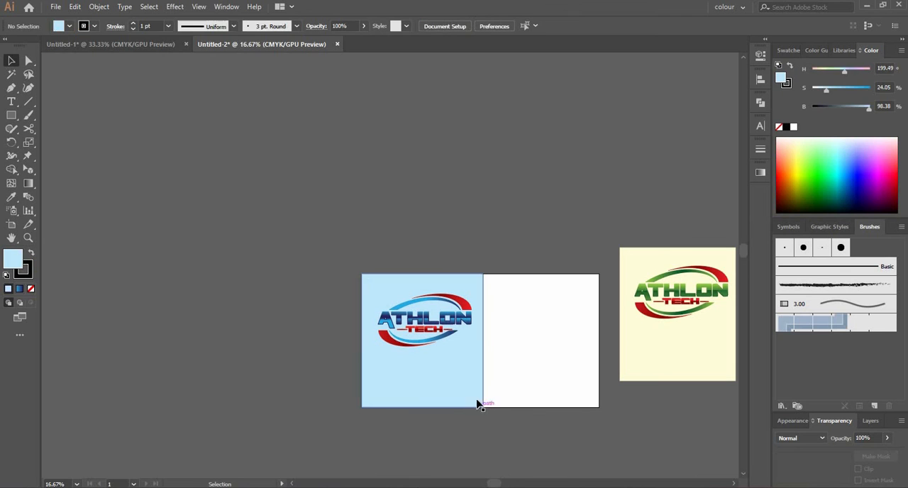
drag(482, 406, 599, 408)
click(461, 305)
drag(463, 318, 534, 341)
click(527, 426)
drag(541, 410, 440, 390)
scroll(439, 389, up, 1)
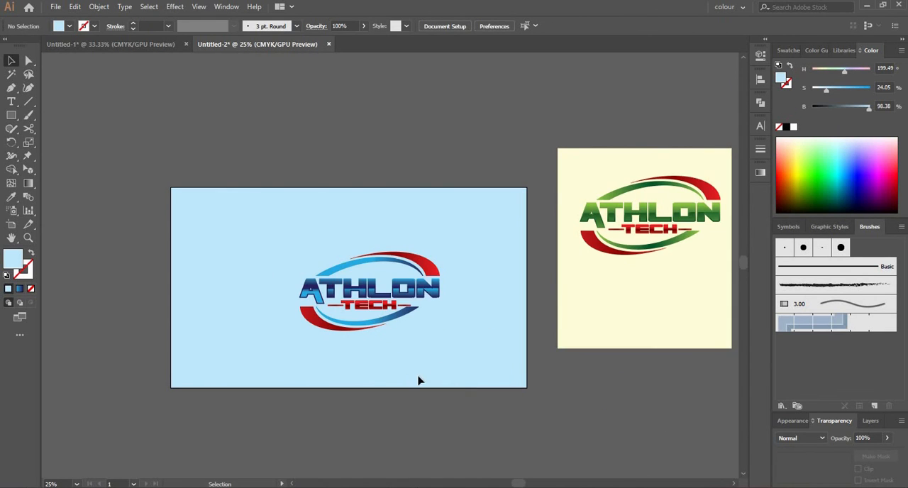
Step: Delete the light blue background and export the blue-and-red logo for web as a transparent 1920 x 1080 px PNG-24
click(443, 349)
key(Delete)
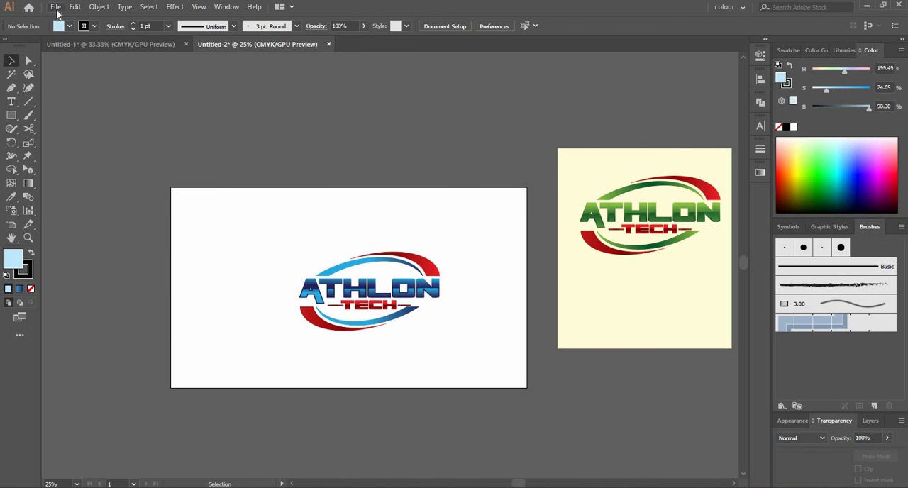
click(56, 6)
mouse_move(94, 210)
click(263, 232)
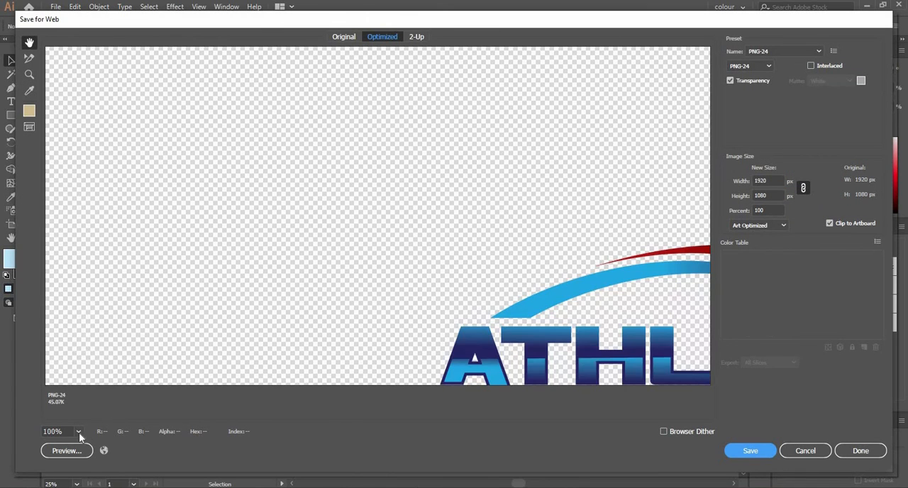
click(79, 433)
click(97, 422)
click(731, 457)
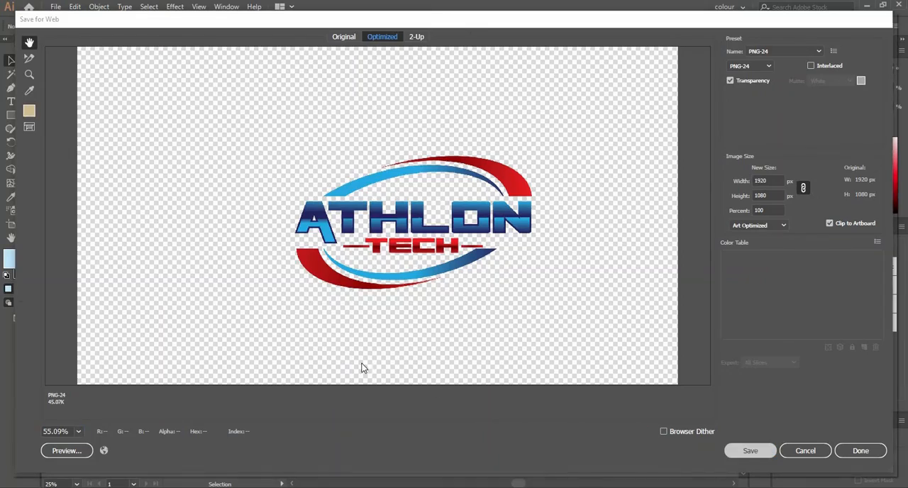
click(386, 281)
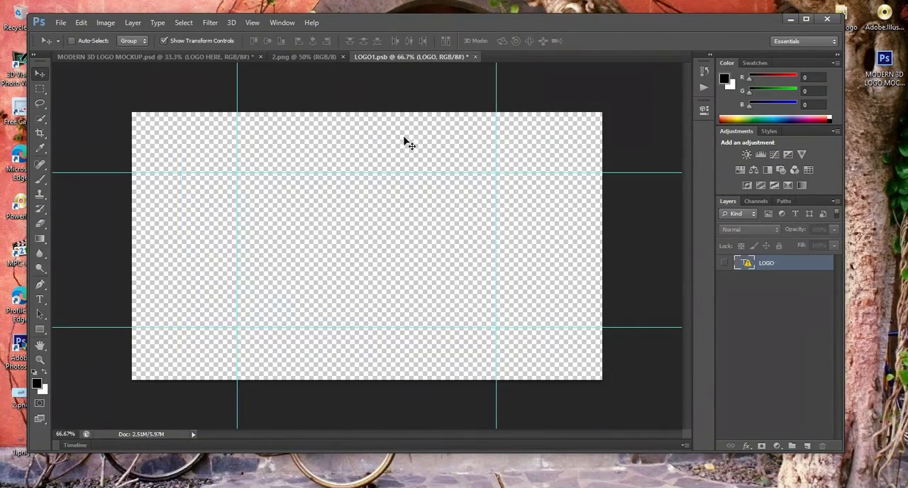
Step: Switch to Photoshop and open the exported logo image 1.png alongside the mockup and its LOGO1.psb file
click(304, 56)
click(343, 57)
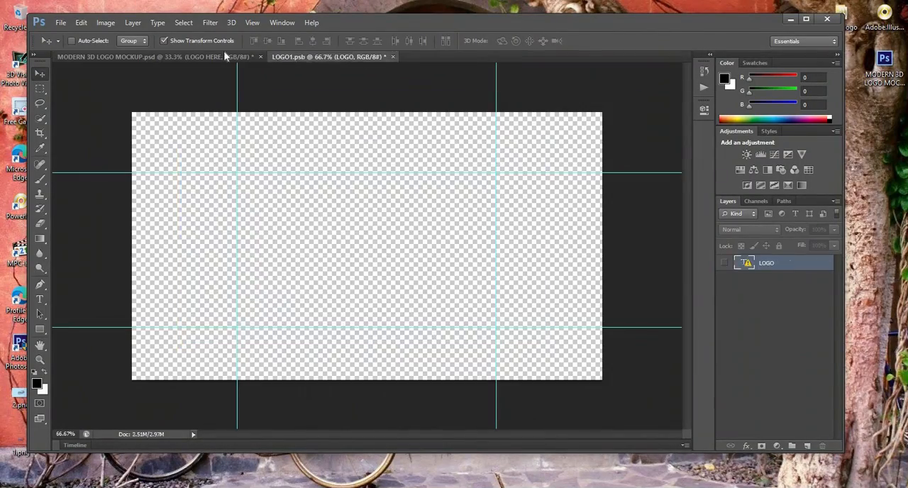
click(225, 56)
click(326, 56)
click(63, 23)
click(71, 44)
double_click(427, 169)
Step: Enlarge the logo in 1.png to about 174% and apply the transformation
drag(493, 285, 485, 278)
drag(499, 187, 580, 142)
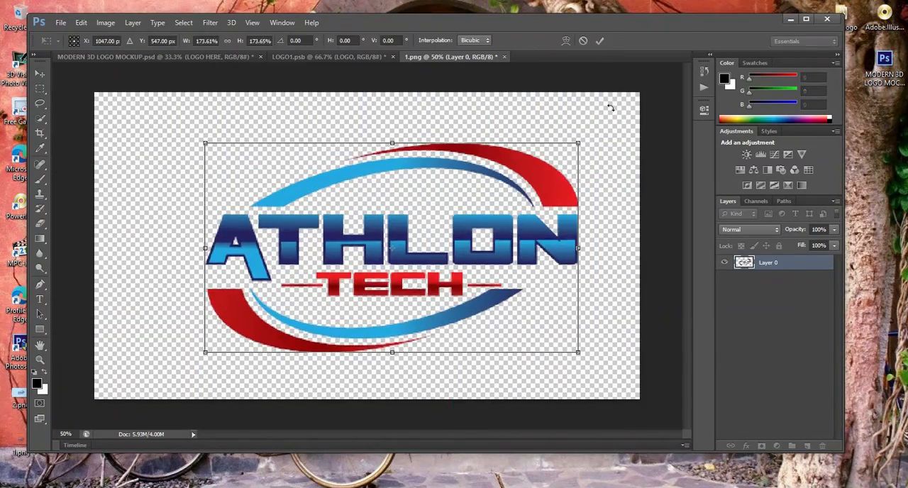
key(Return)
Step: Place the enlarged logo into the LOGO1.psb document and resize it to suit the canvas
drag(524, 247, 409, 254)
drag(564, 112, 541, 126)
drag(520, 231, 574, 223)
key(Return)
Step: Close LOGO1.psb with its changes saved and return to the MODERN 3D LOGO MOCKUP.psd document
click(397, 57)
click(393, 190)
click(239, 63)
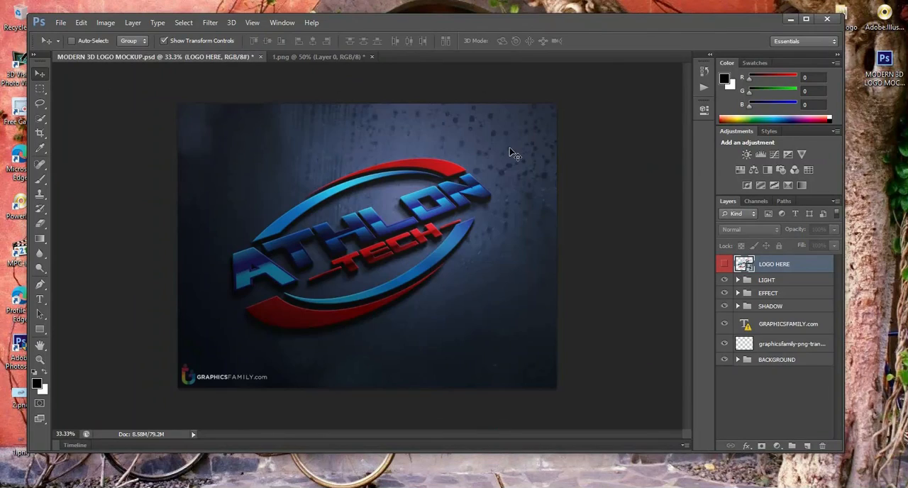